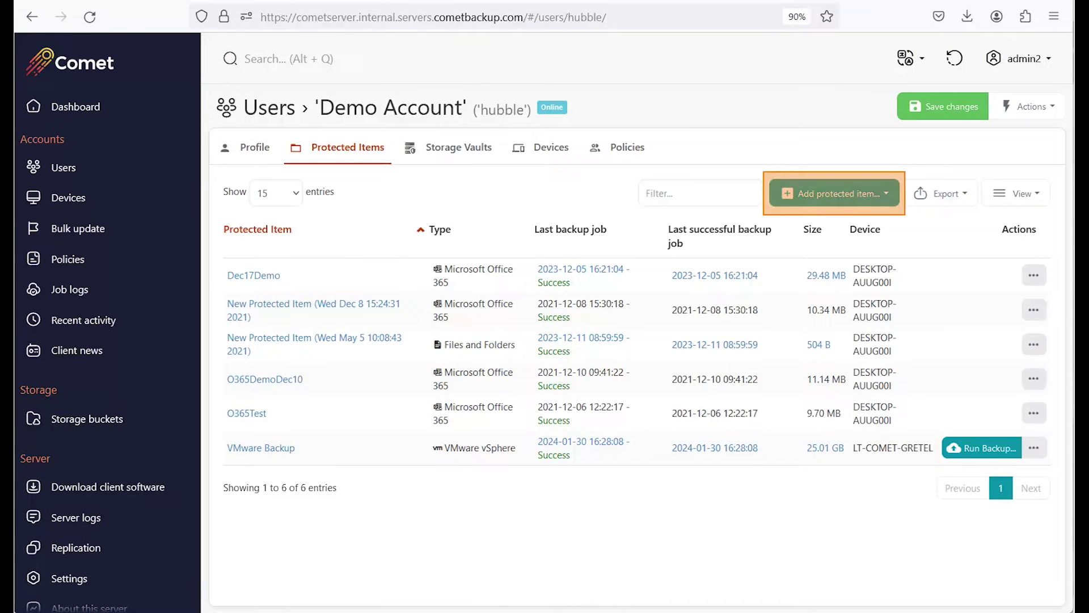
Add a protected item for device LT-COMET-GRETEL with type Disk Image and the name "Disk Image Backup"
left_click(834, 194)
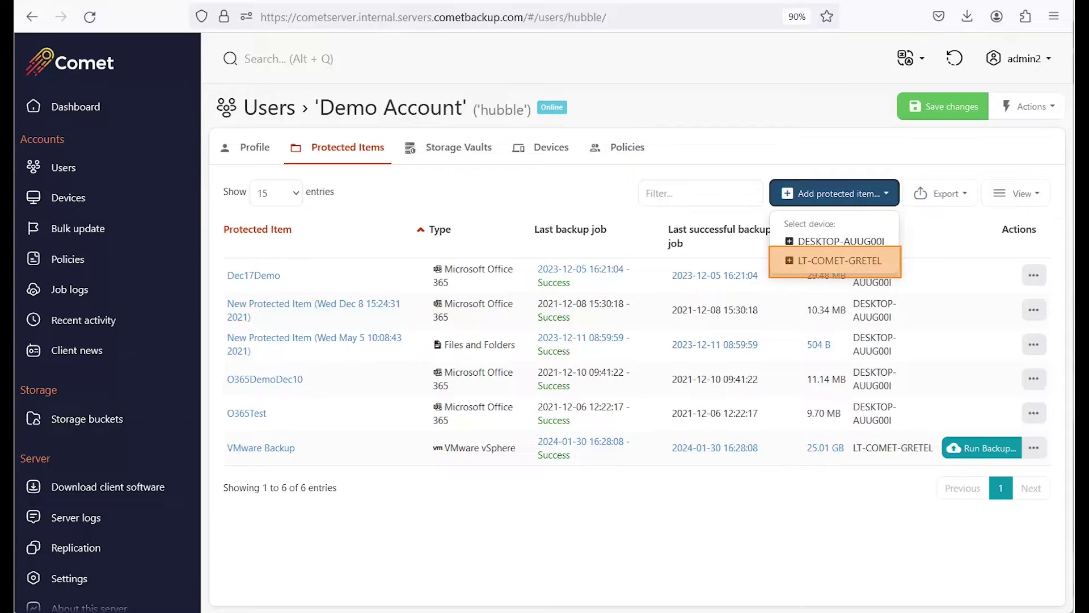
left_click(839, 261)
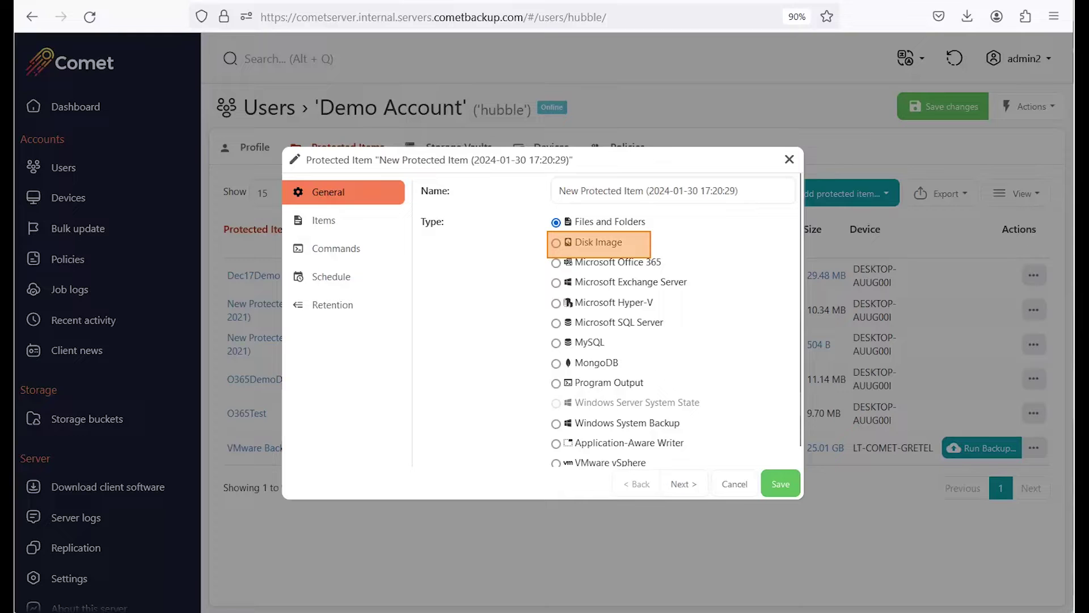
left_click(599, 242)
triple_click(648, 191)
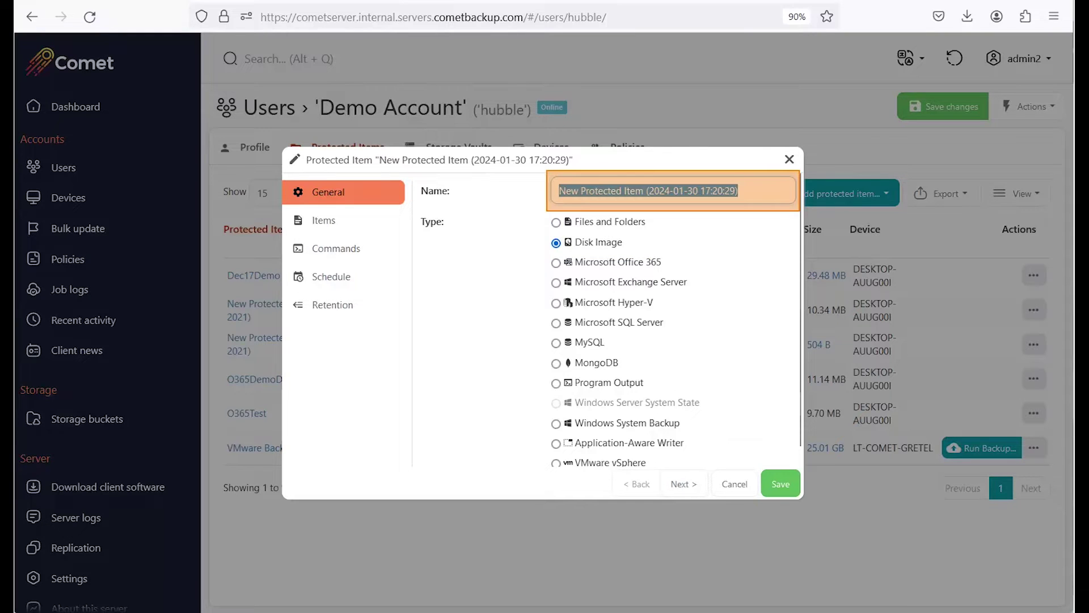
type("Disk Image Backup")
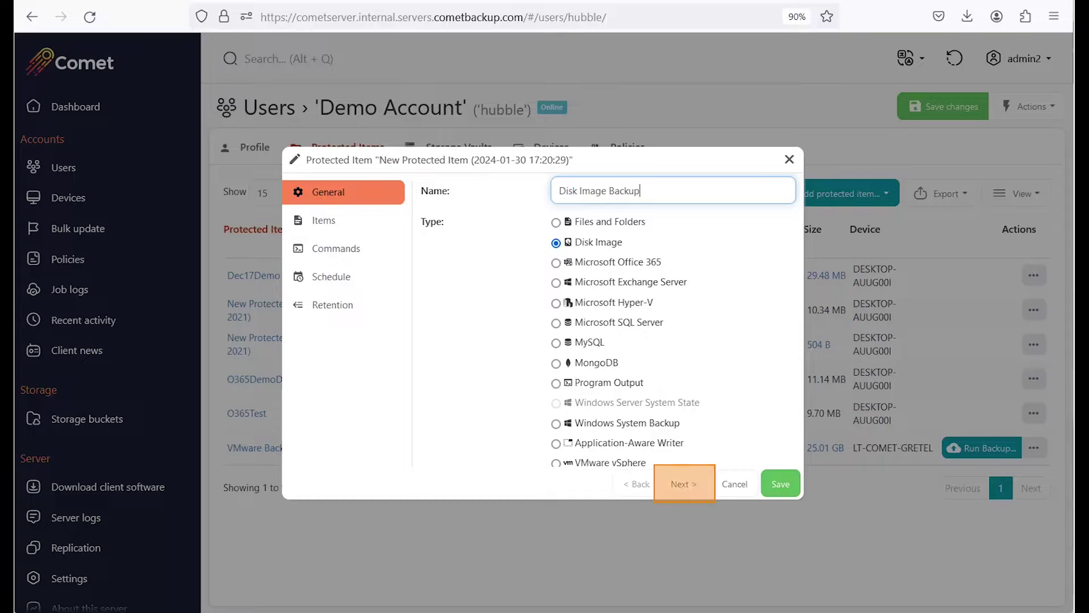
left_click(684, 484)
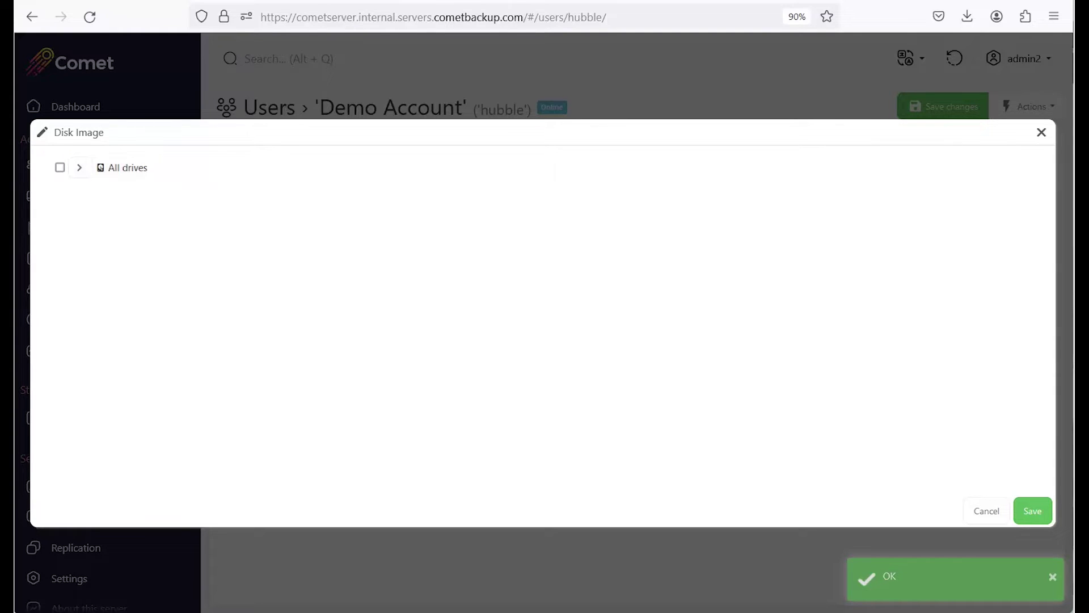
Expand the drive tree to its partitions and include all drives in the disk image backup
left_click(79, 167)
left_click(87, 197)
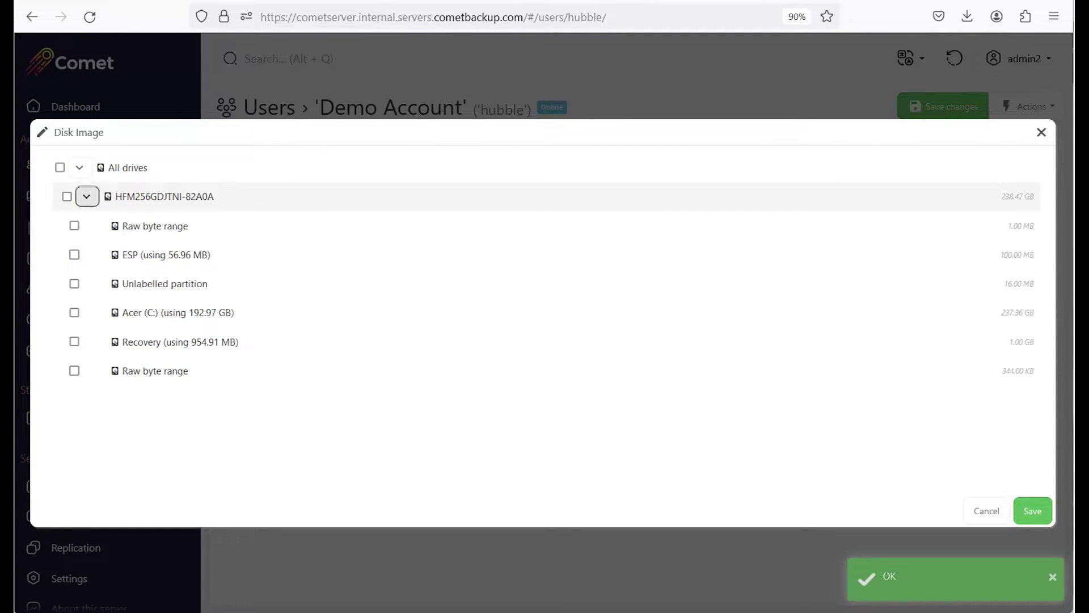
left_click(60, 168)
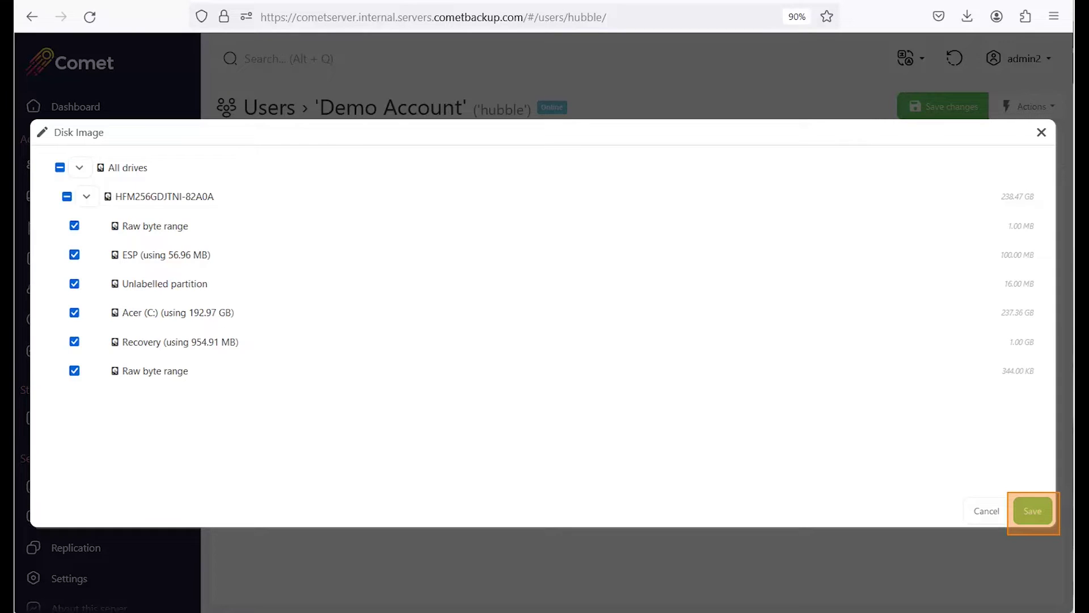
left_click(1033, 512)
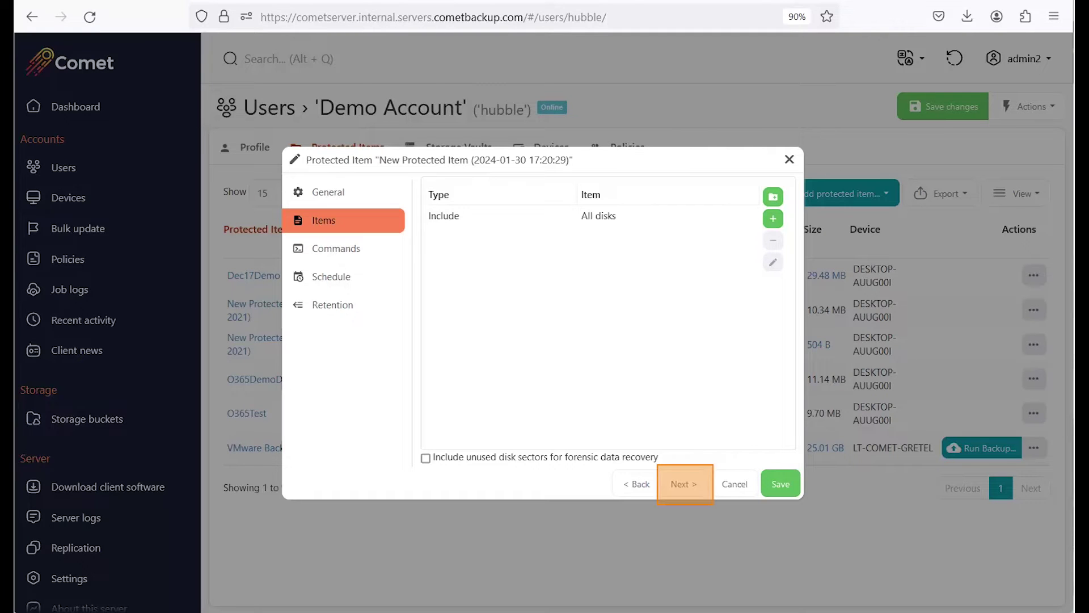
Skip extra commands and add a schedule named "Weekly Backups" that uses the Active Comet Storage vault
left_click(684, 484)
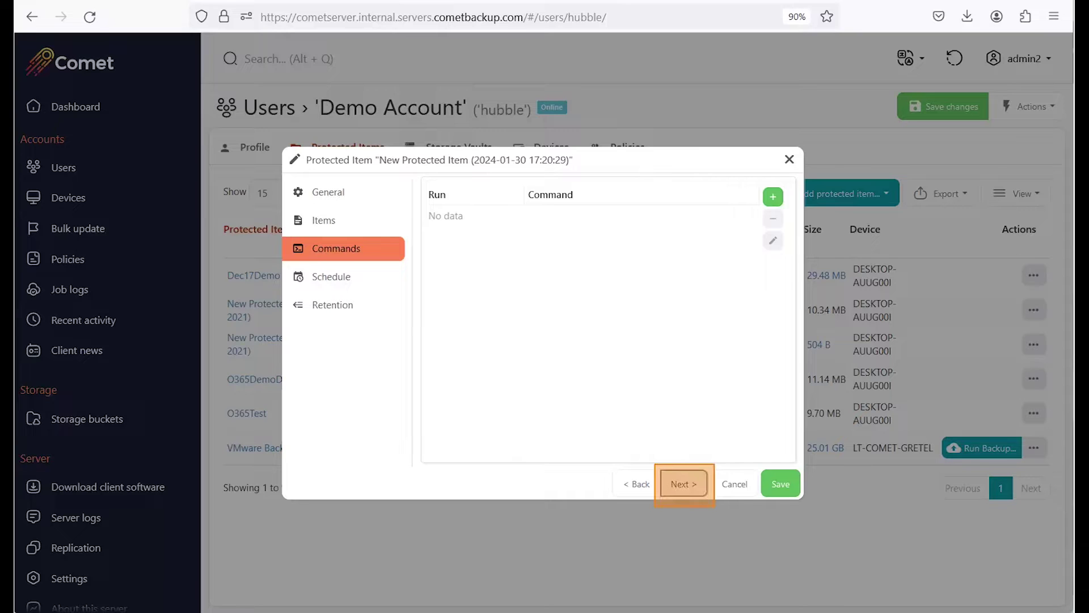
left_click(684, 483)
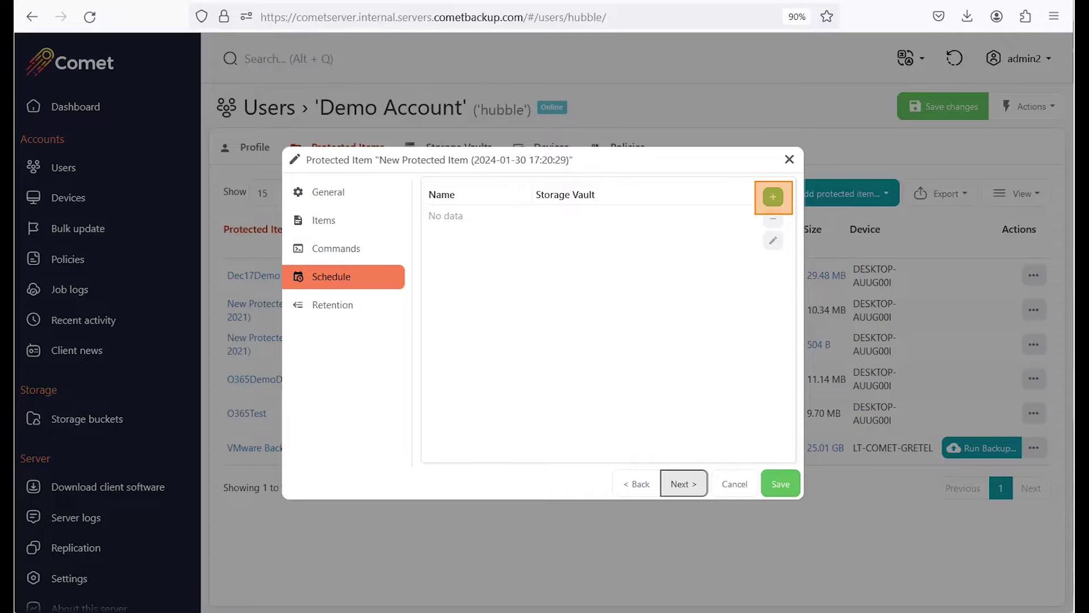
left_click(772, 196)
type("Weekly Backups")
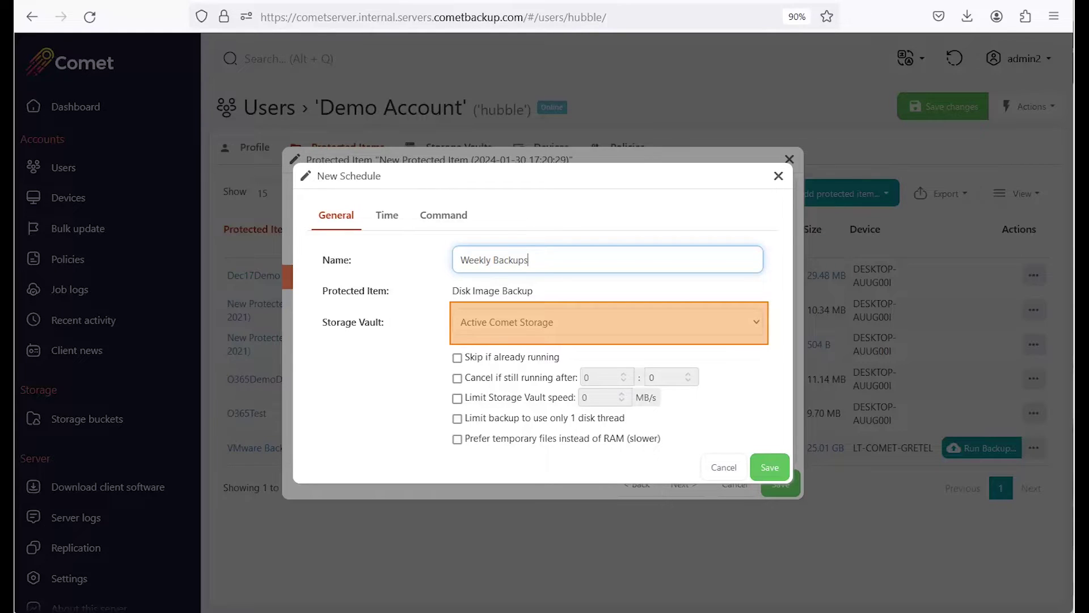
left_click(608, 322)
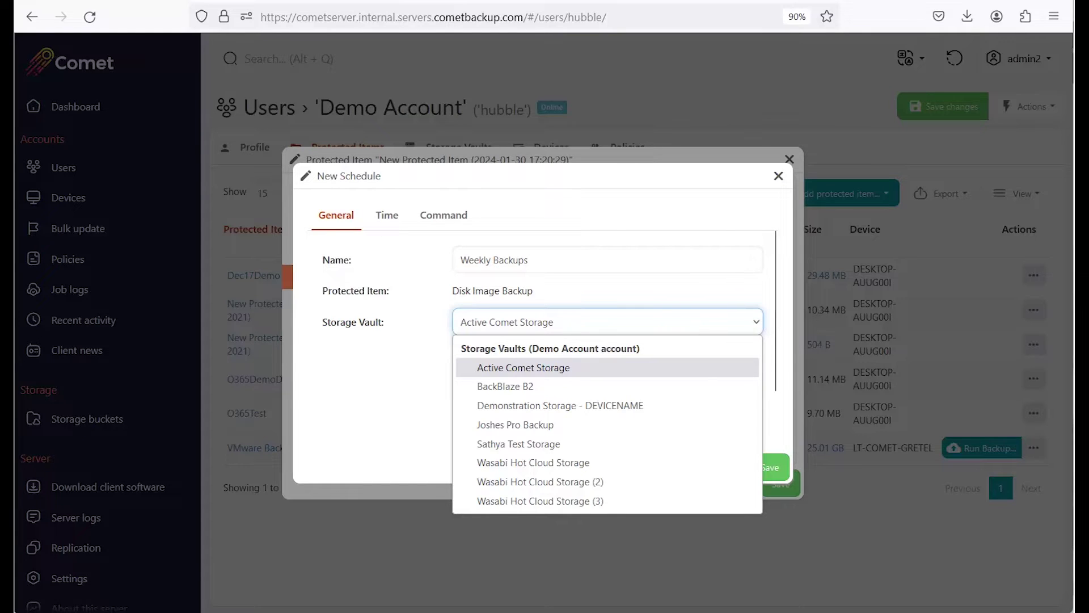
left_click(523, 367)
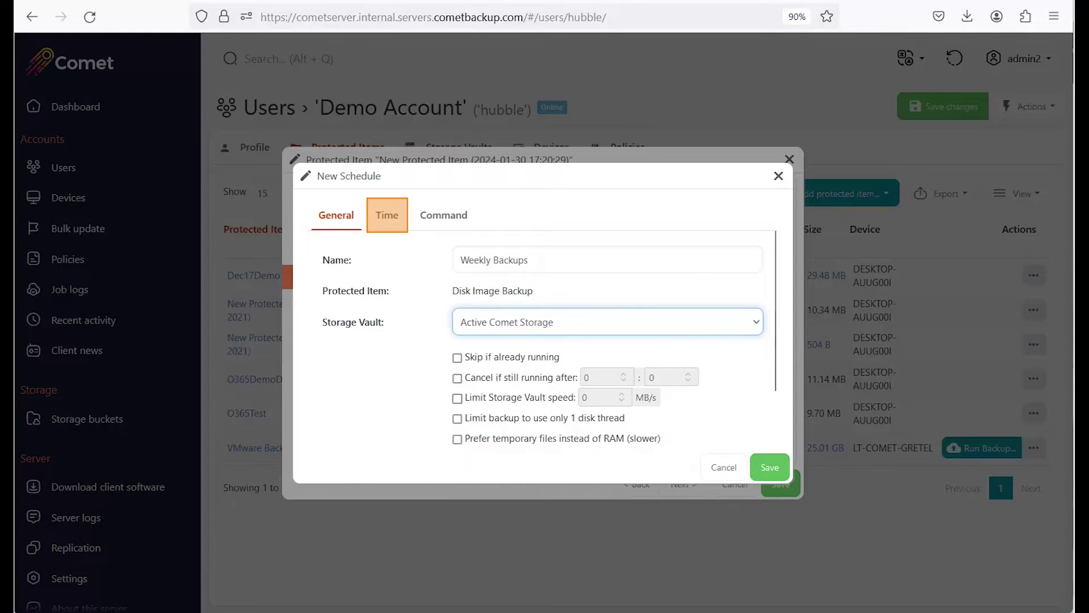
Schedule weekly runs on Monday, Wednesday and Friday at hour 14, and save the protected item with default retention policies
left_click(387, 215)
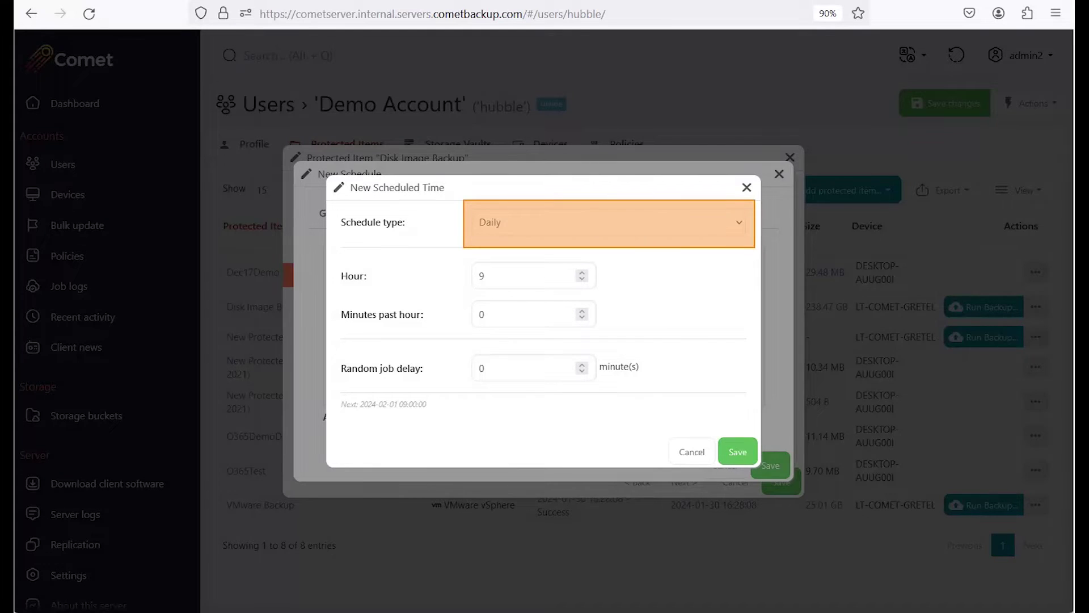
left_click(609, 223)
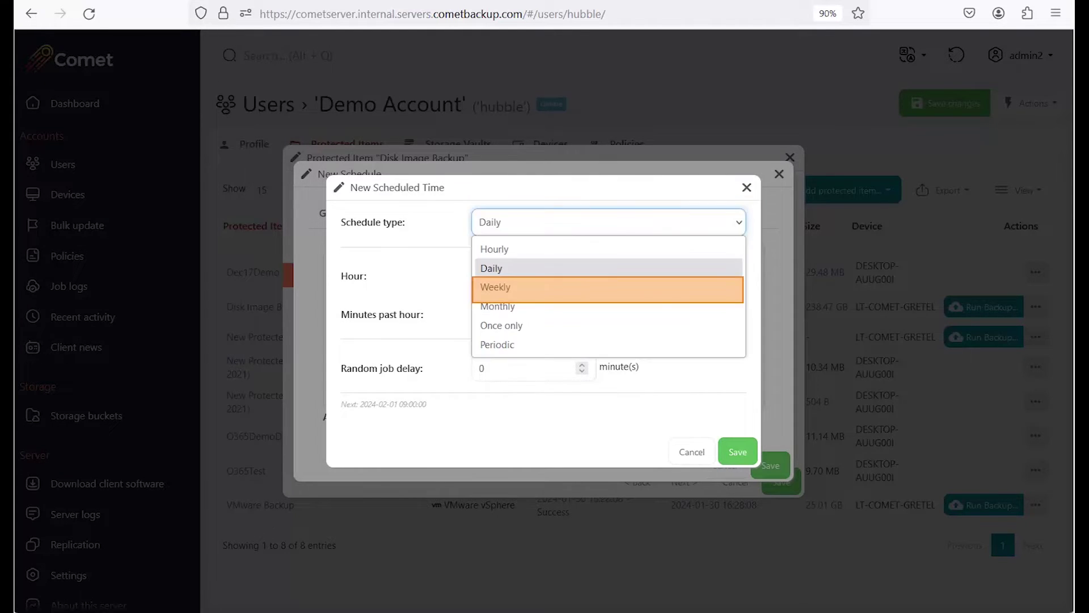
left_click(608, 289)
left_click(508, 258)
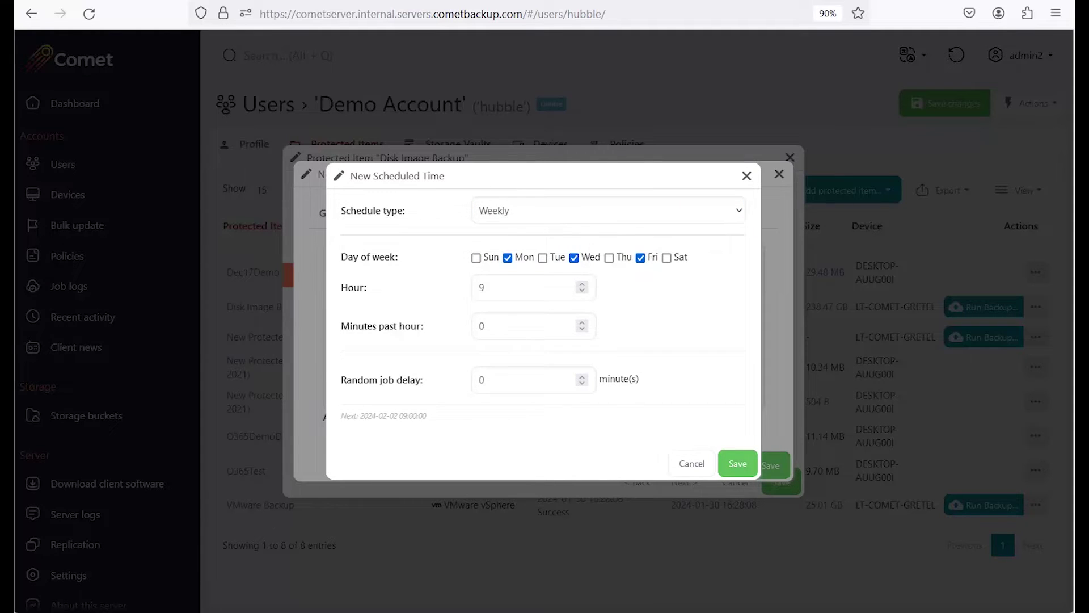
double_click(482, 288)
type("14")
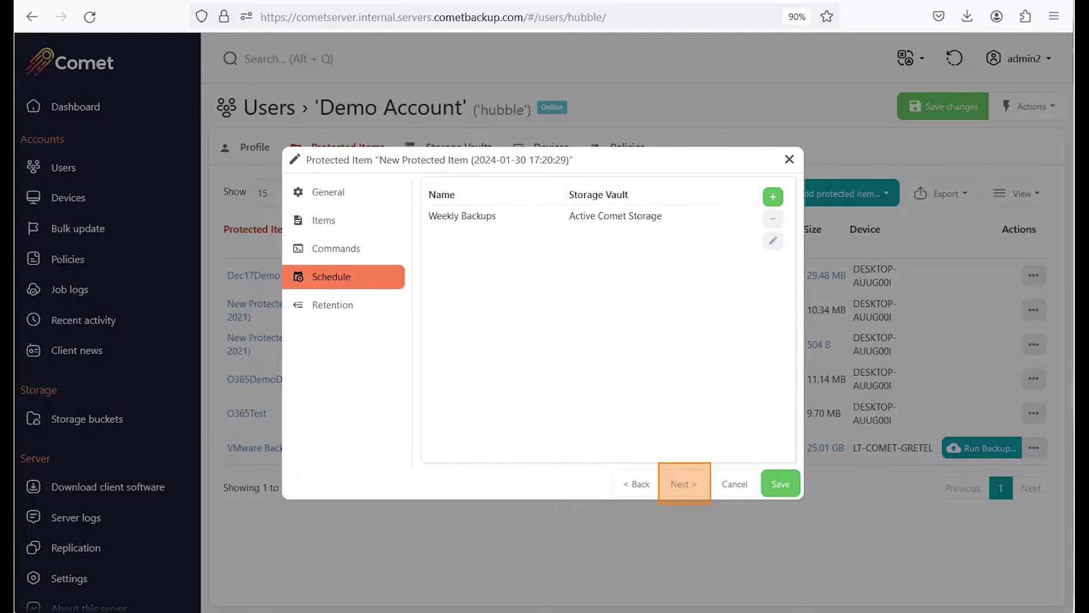
left_click(685, 484)
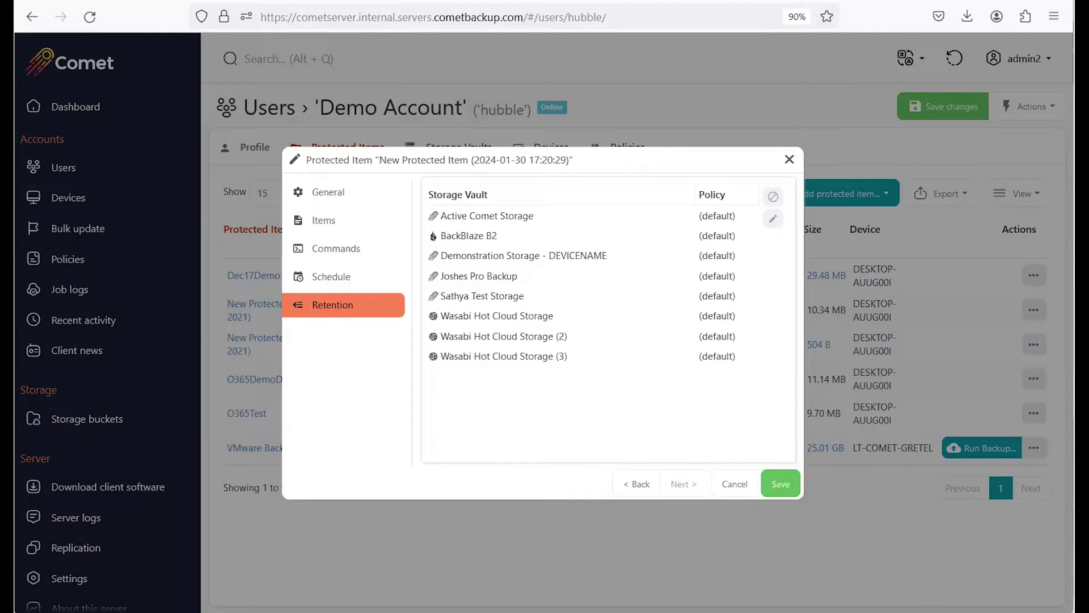
left_click(781, 484)
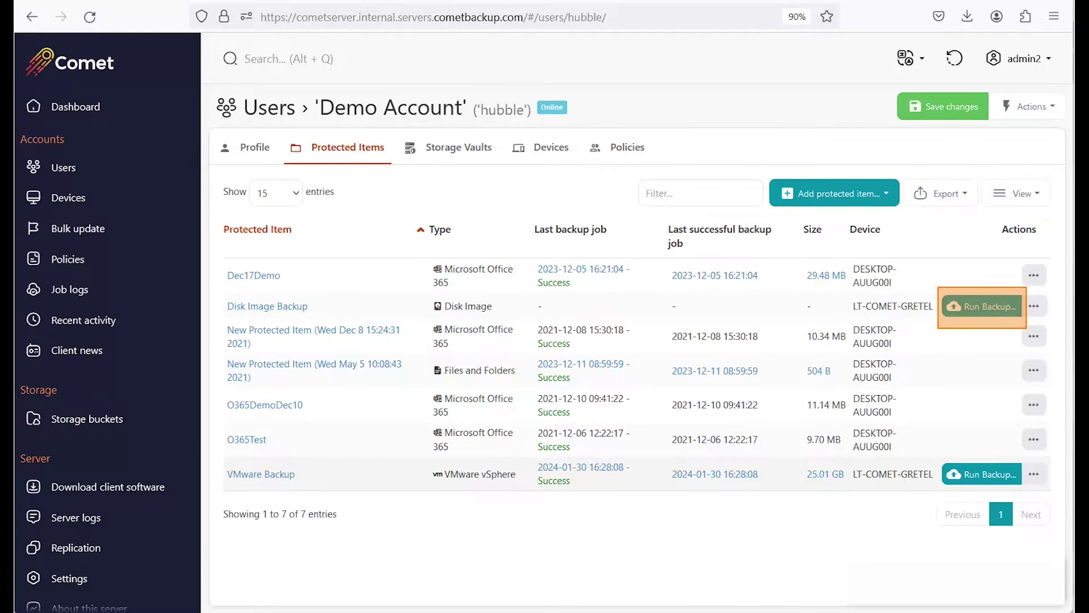
Run Disk Image Backup to the Active Comet Storage vault and open its last backup job
left_click(982, 306)
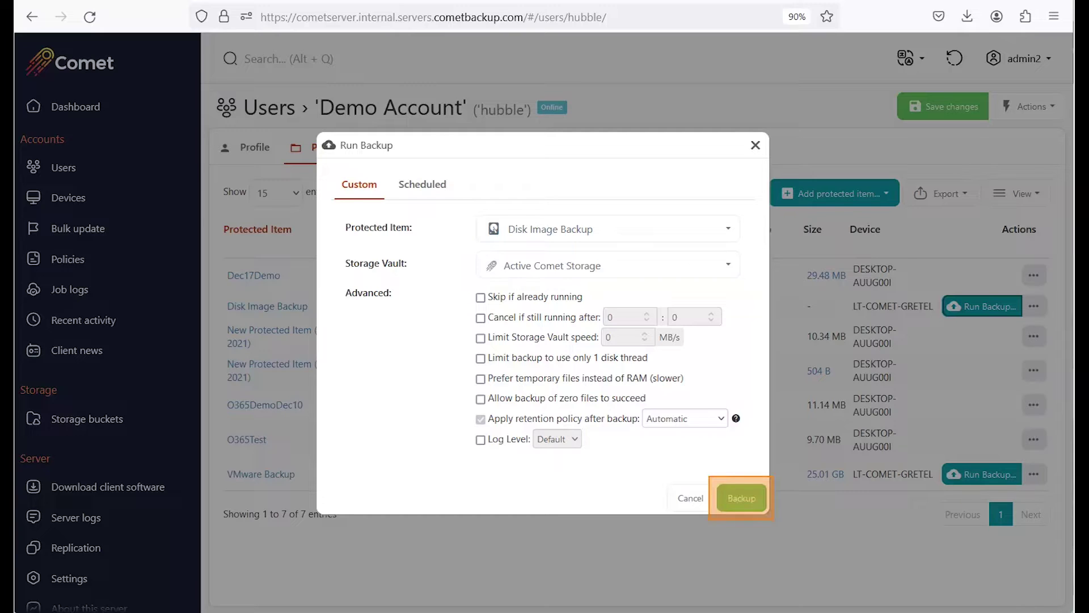
left_click(742, 496)
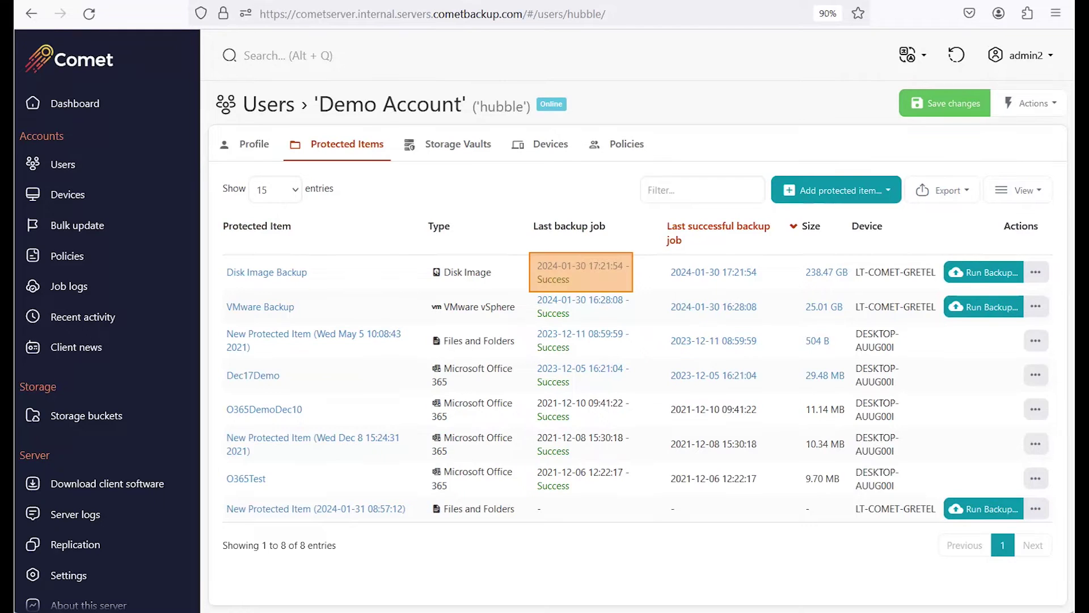
left_click(581, 271)
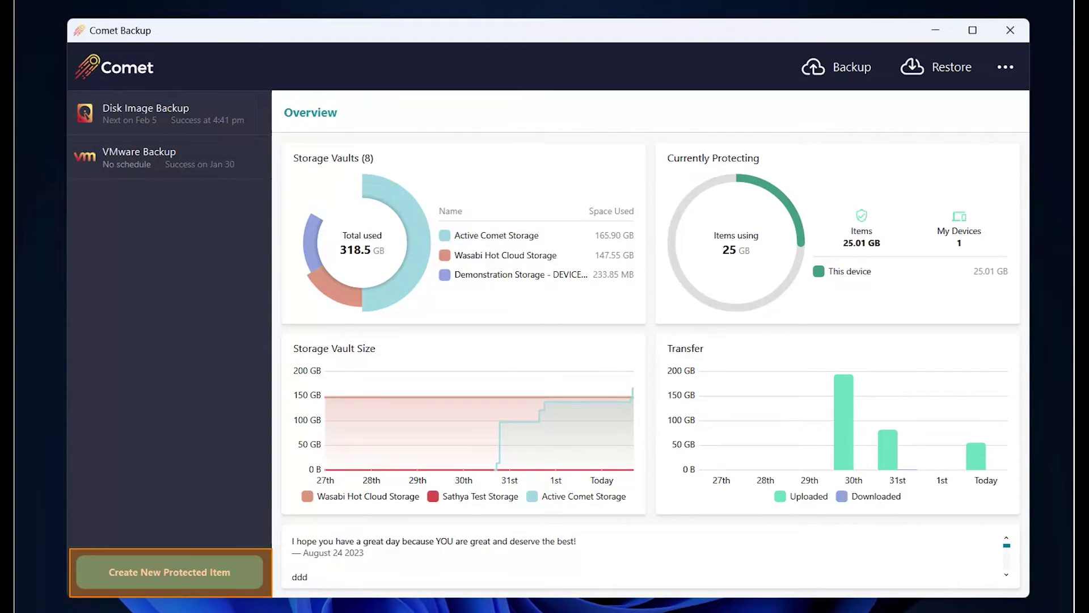
Switch to the Comet Backup desktop app and start a new Disk Image protected item with no extra commands and no schedule
left_click(169, 572)
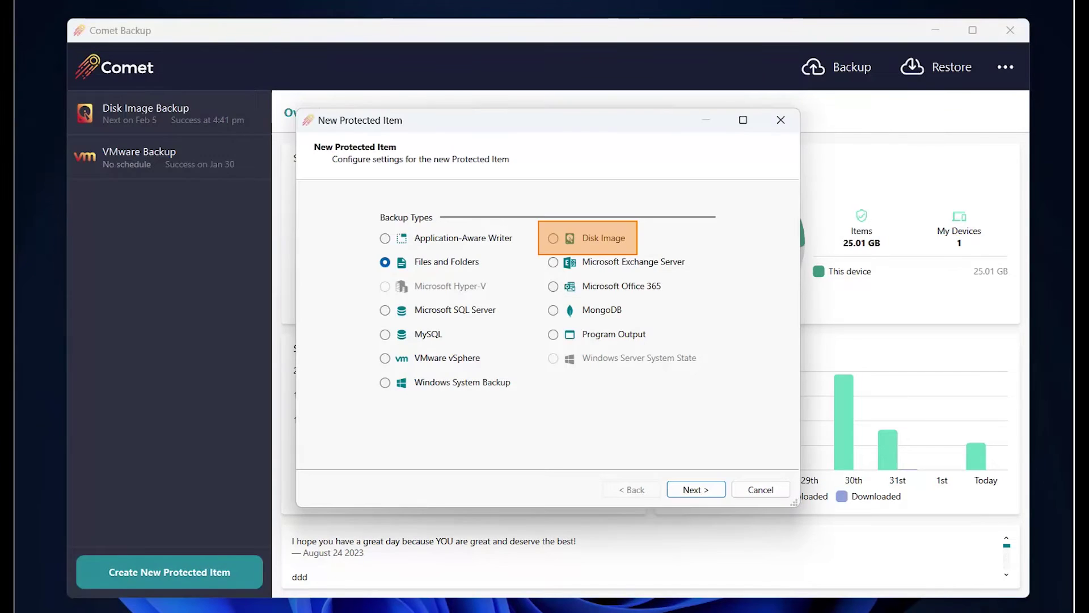
left_click(554, 238)
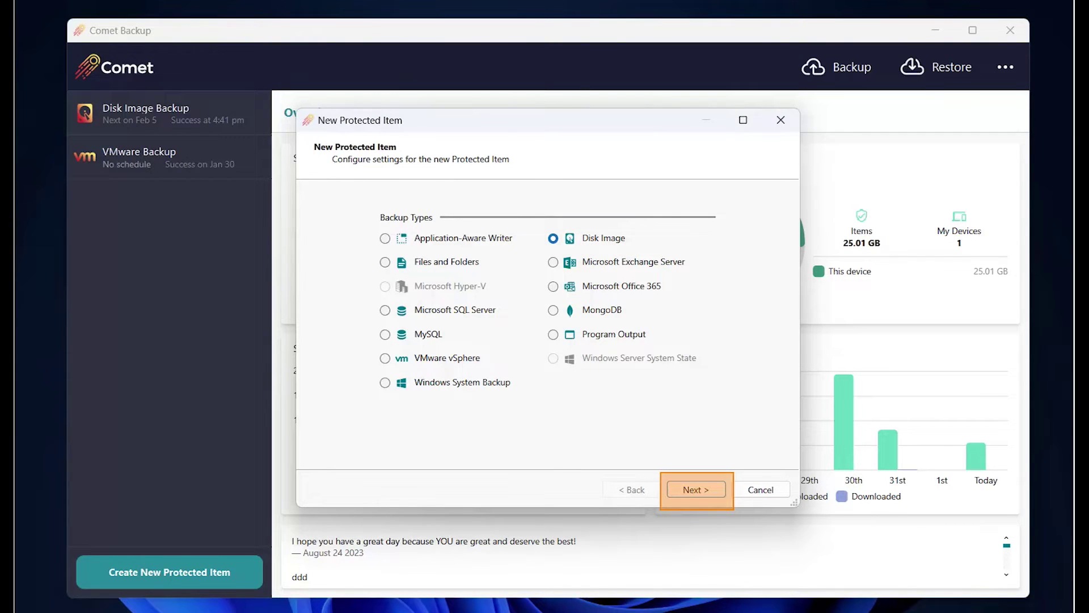
left_click(696, 490)
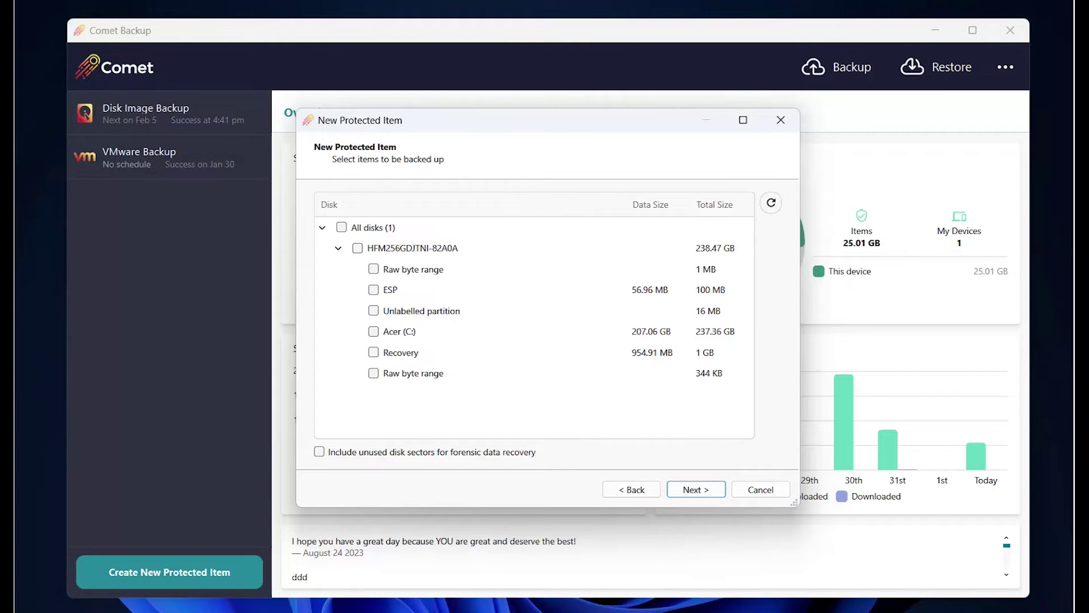
left_click(697, 489)
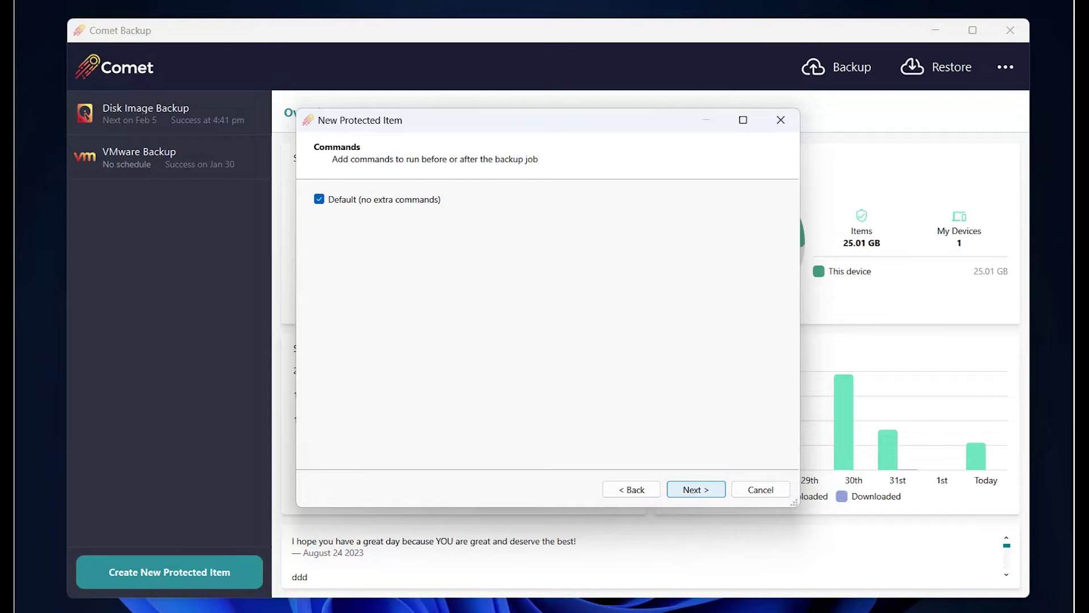
key("Return")
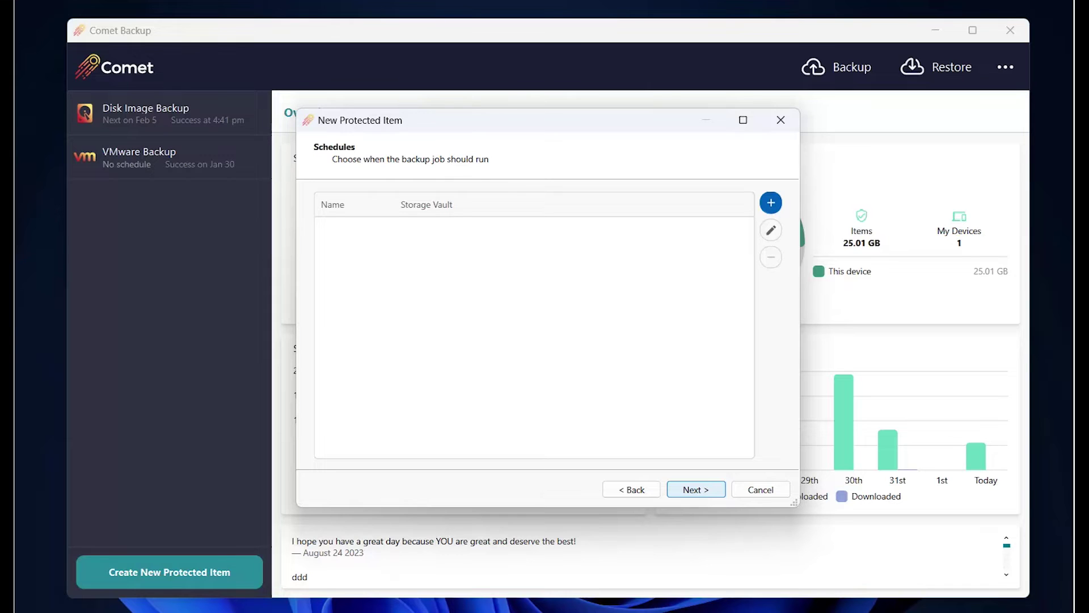
key("Return")
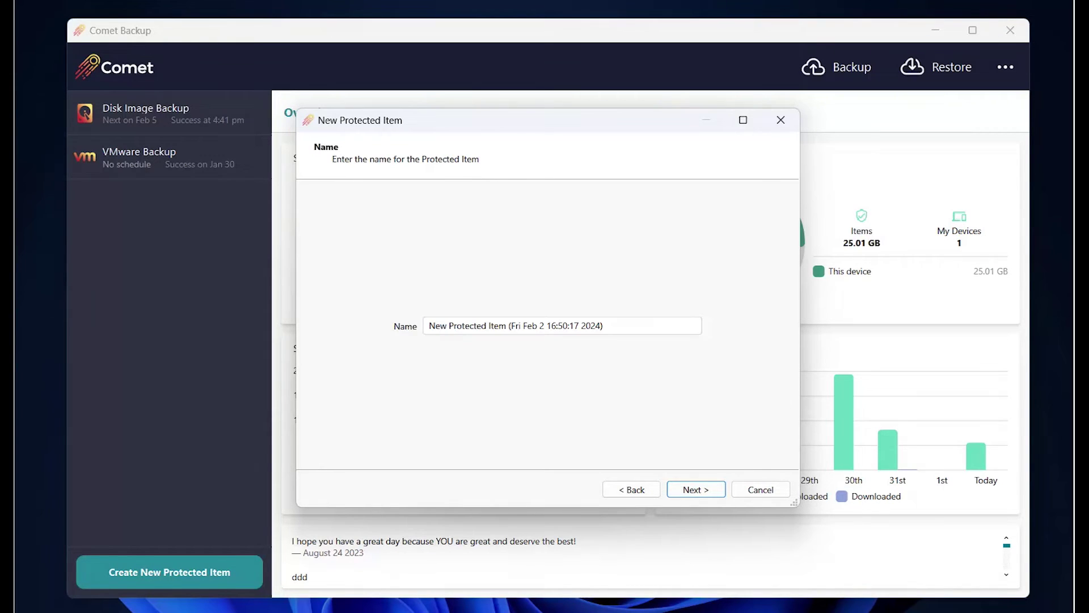
Name the new protected item "Disk Image" and continue the wizard
key("ctrl+a")
type("Disk Image")
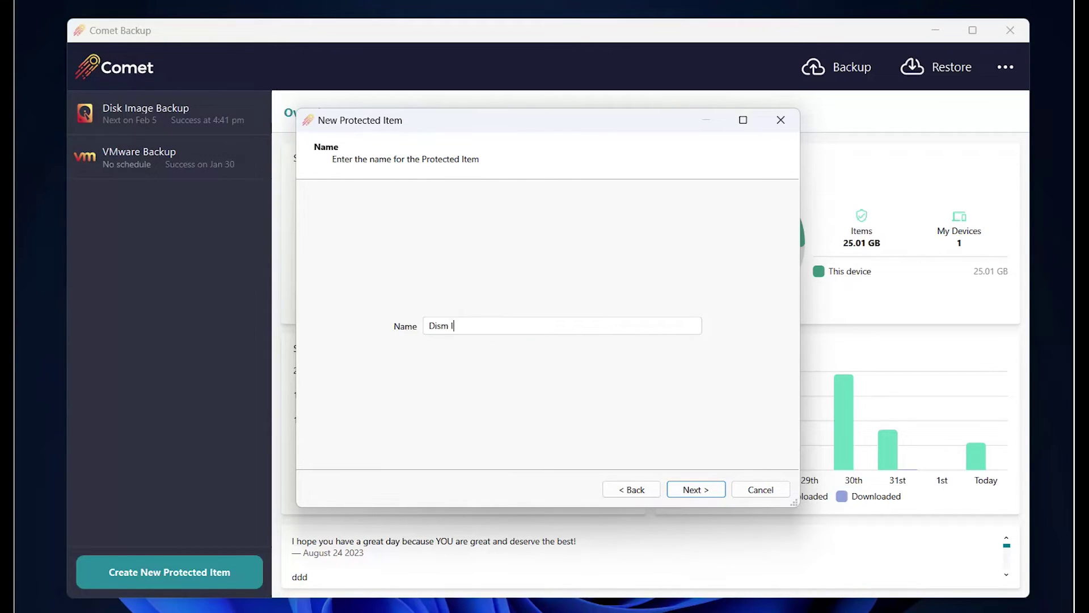
key("Return")
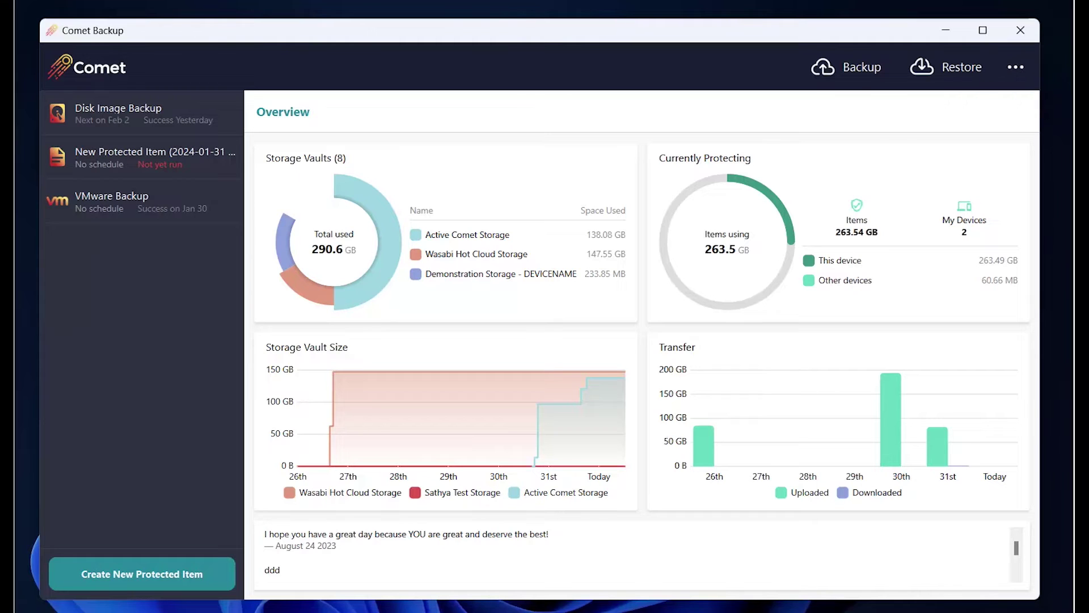
Create WinRE USB recovery media on drive D:\, showing all drives and copying drivers from this PC
left_click(1016, 67)
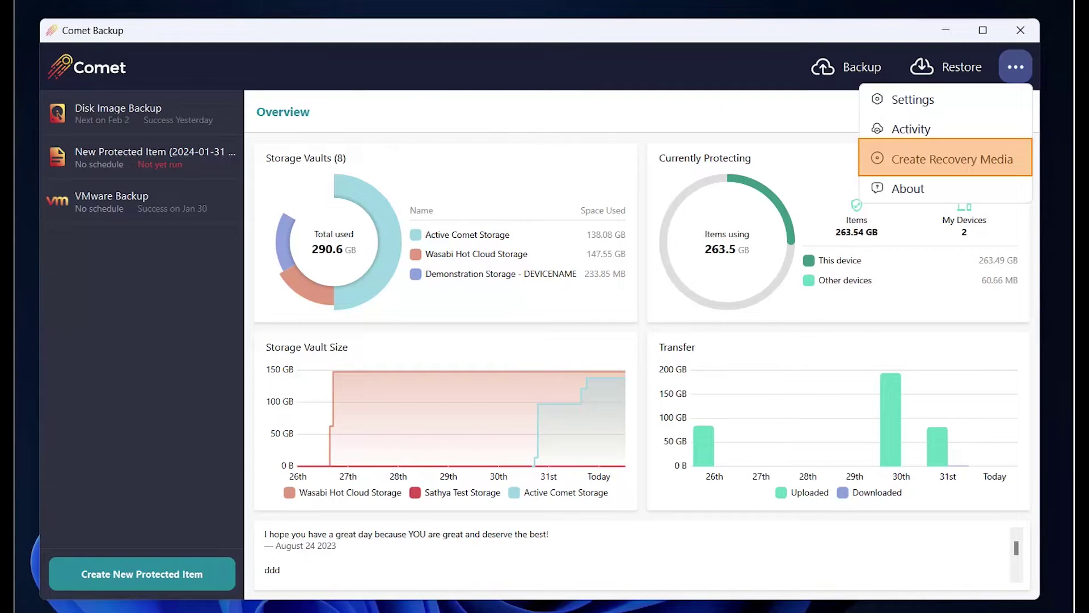
left_click(952, 160)
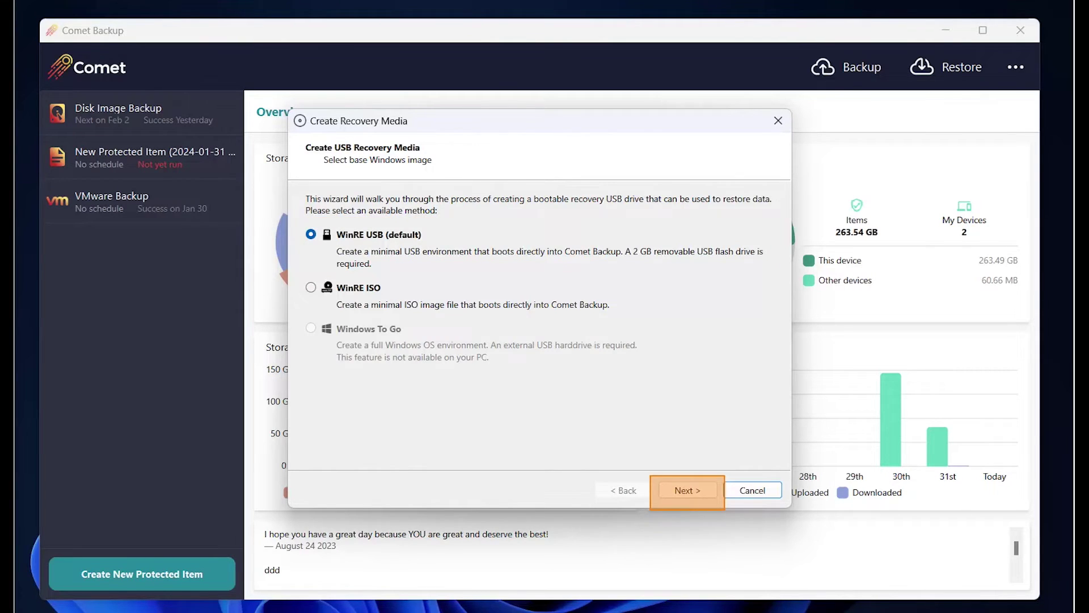
left_click(687, 490)
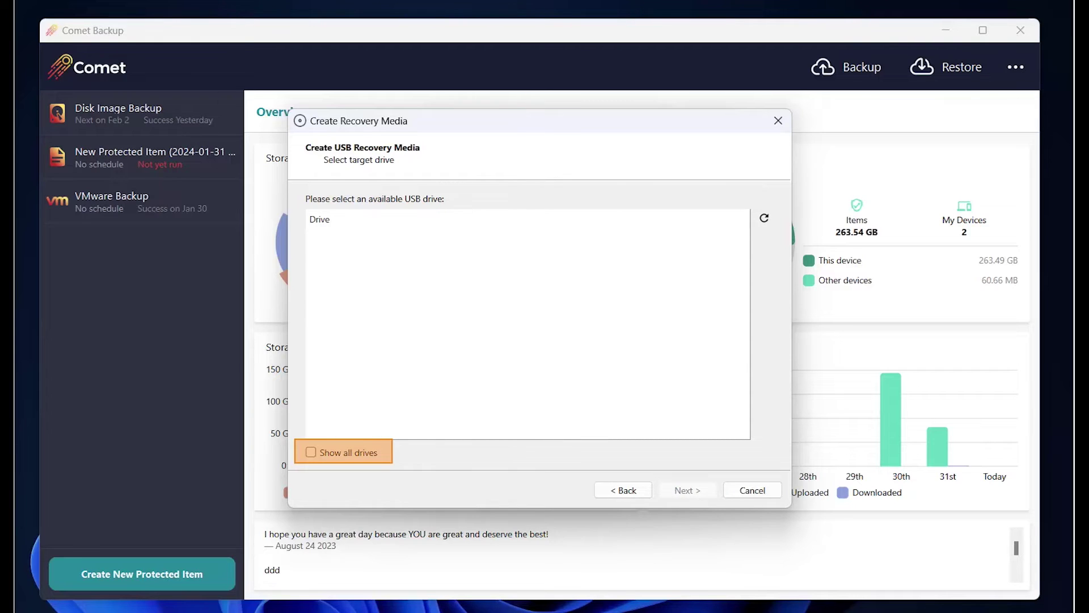
left_click(311, 452)
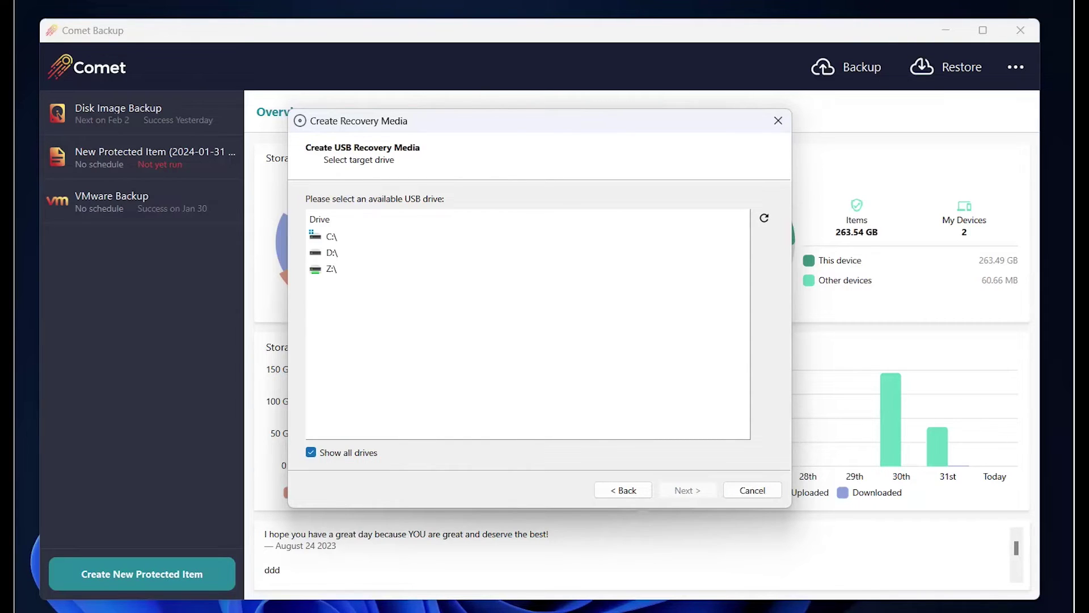
left_click(332, 253)
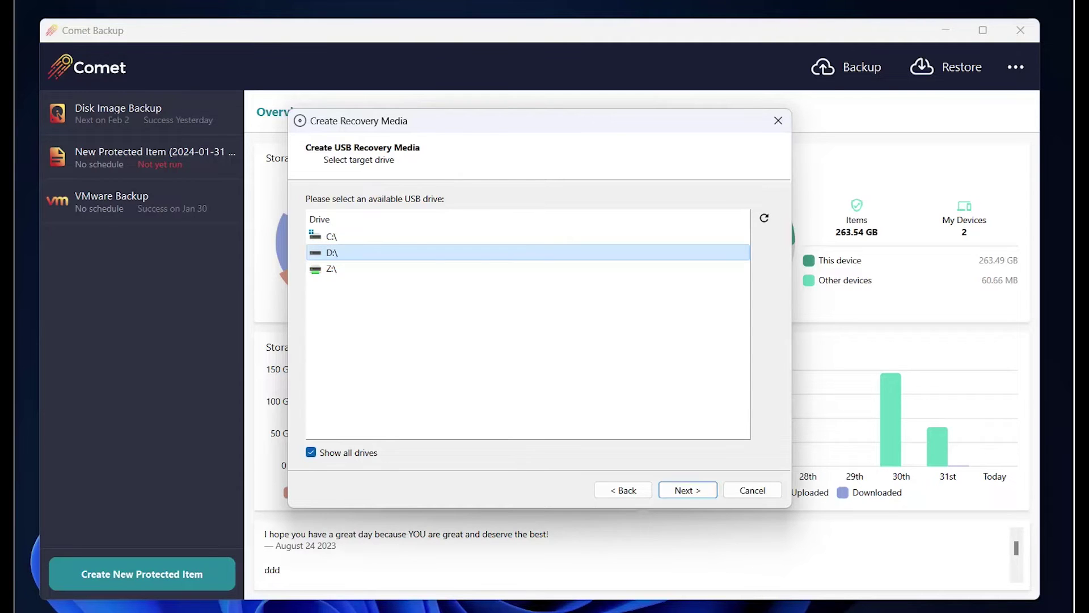
left_click(687, 491)
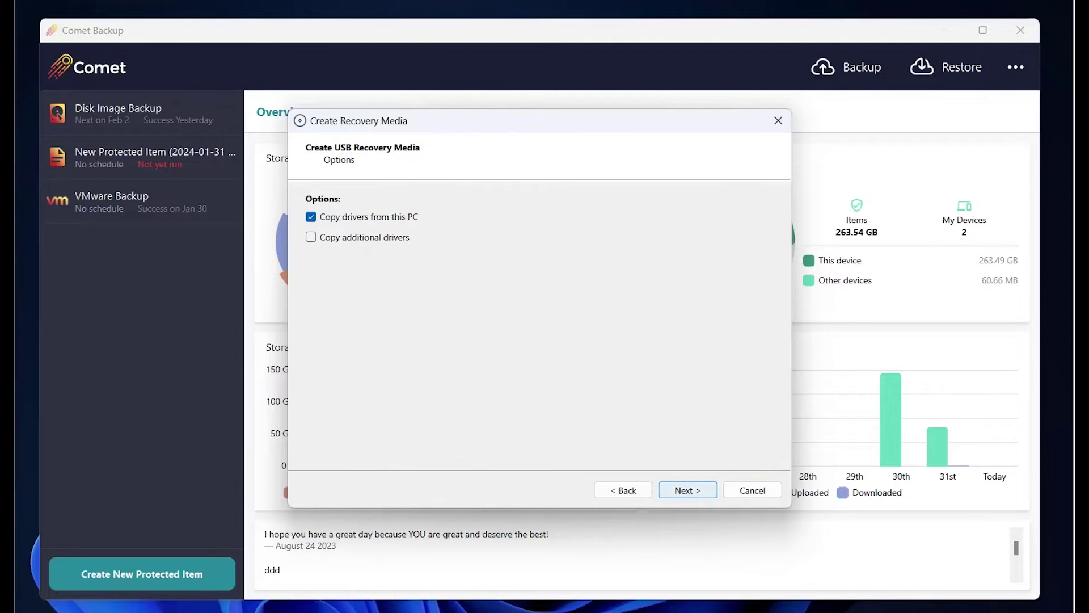
key("Return")
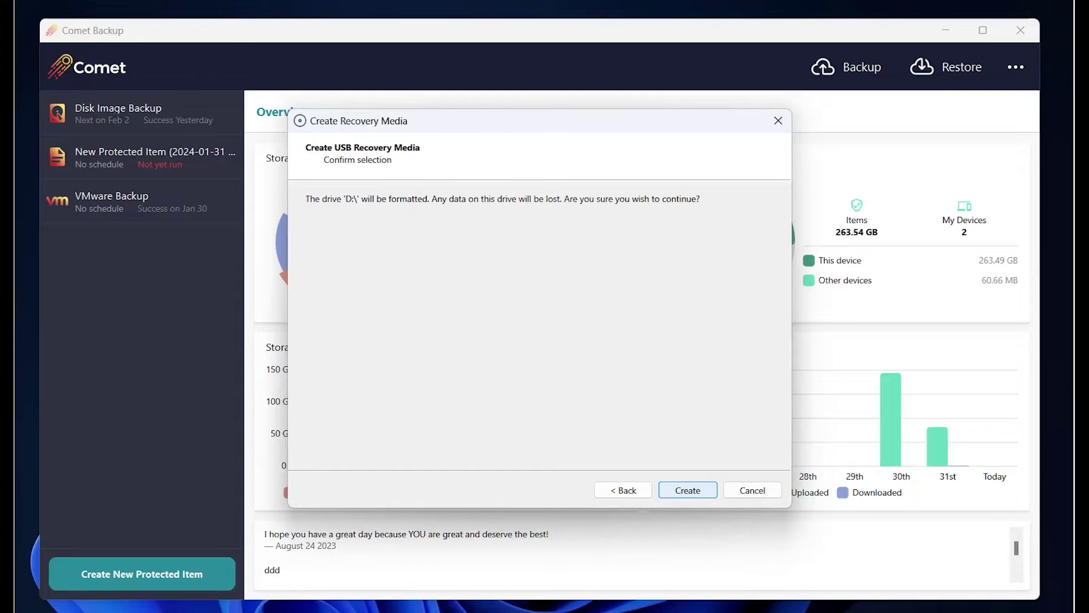
key("Return")
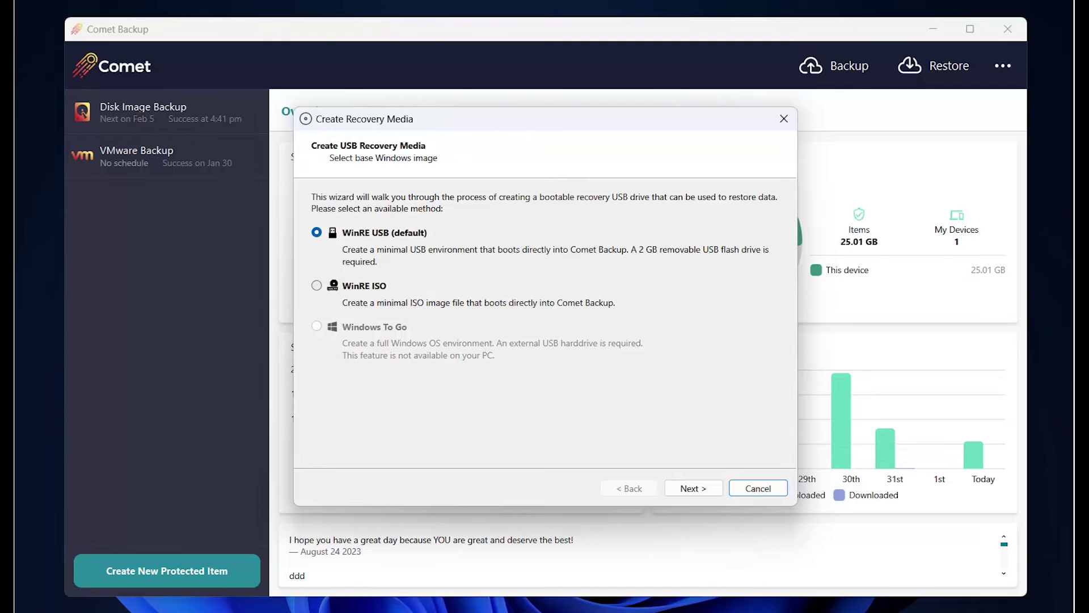
Set up WinRE ISO recovery media saved to the Desktop as windows-Comet Backup-23.12.5.iso, with drivers copied from this PC
left_click(317, 285)
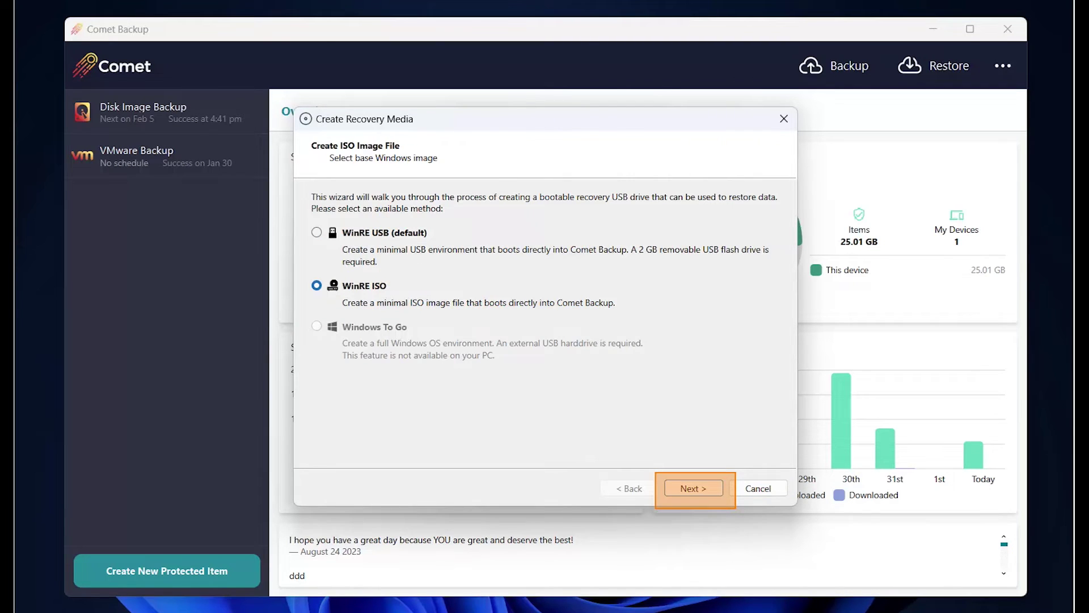
left_click(694, 489)
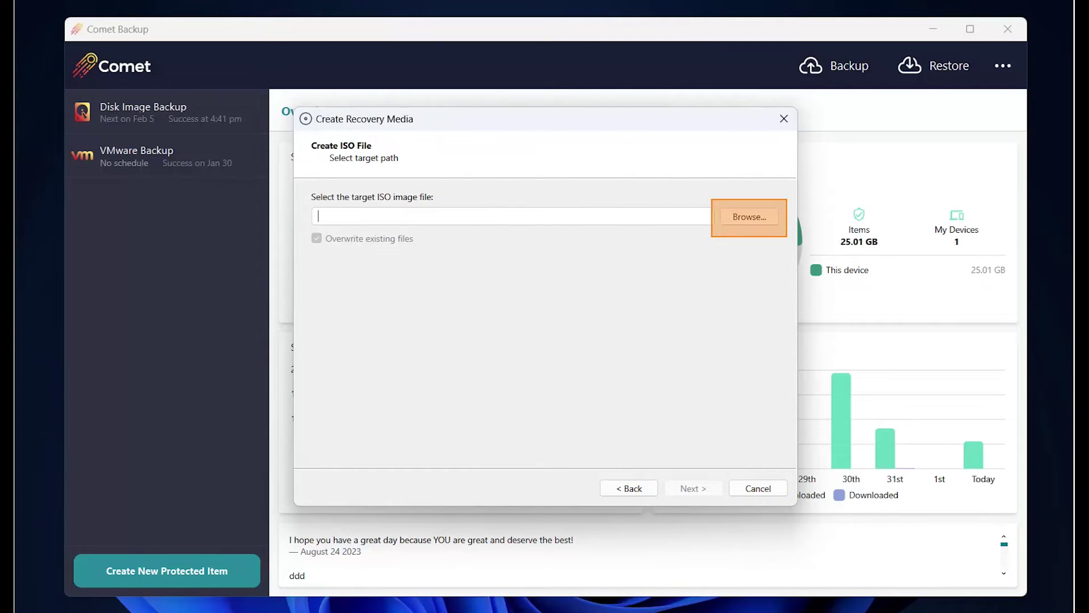
left_click(750, 217)
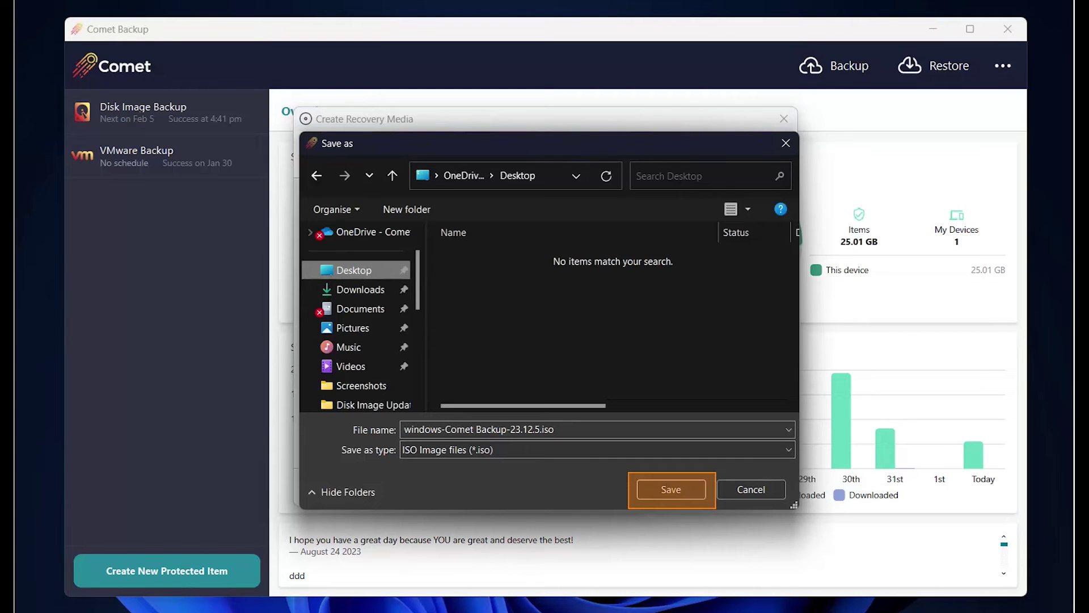
key("Return")
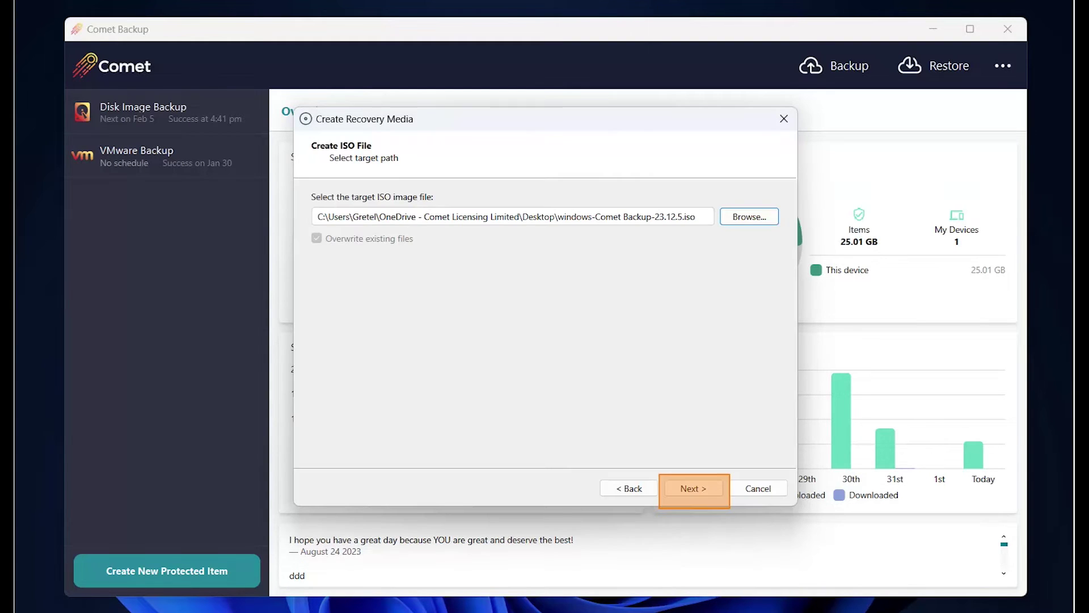
key("Return")
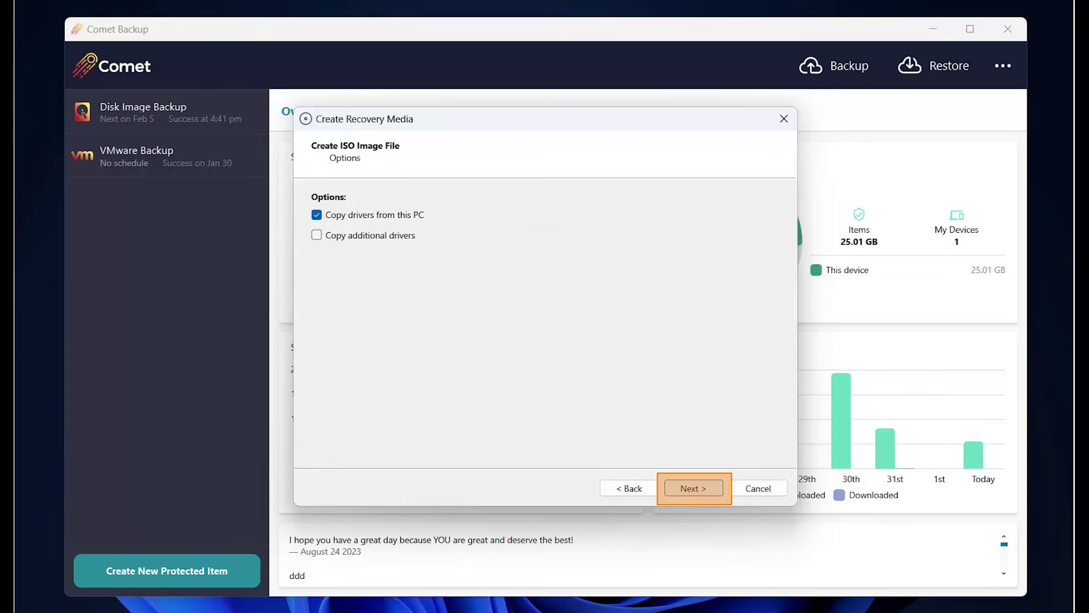
key("Return")
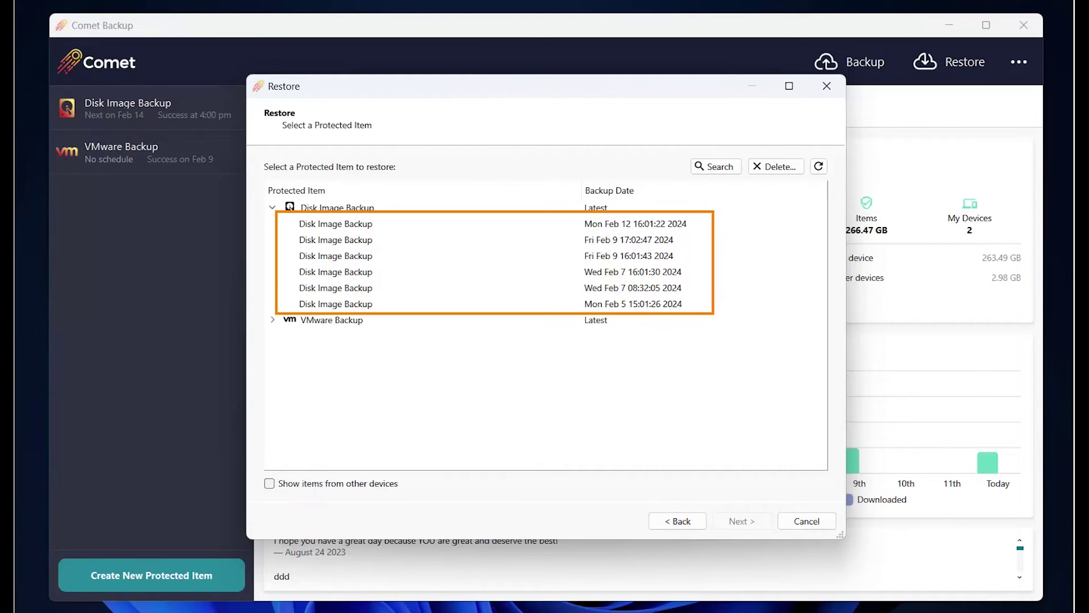
Set up a physical device restore of the Feb 12 16:01:22 Disk Image Backup, with the whole 238.47 GB disk image as source and HFM256GDJTNI-82A0A as target
left_click(336, 223)
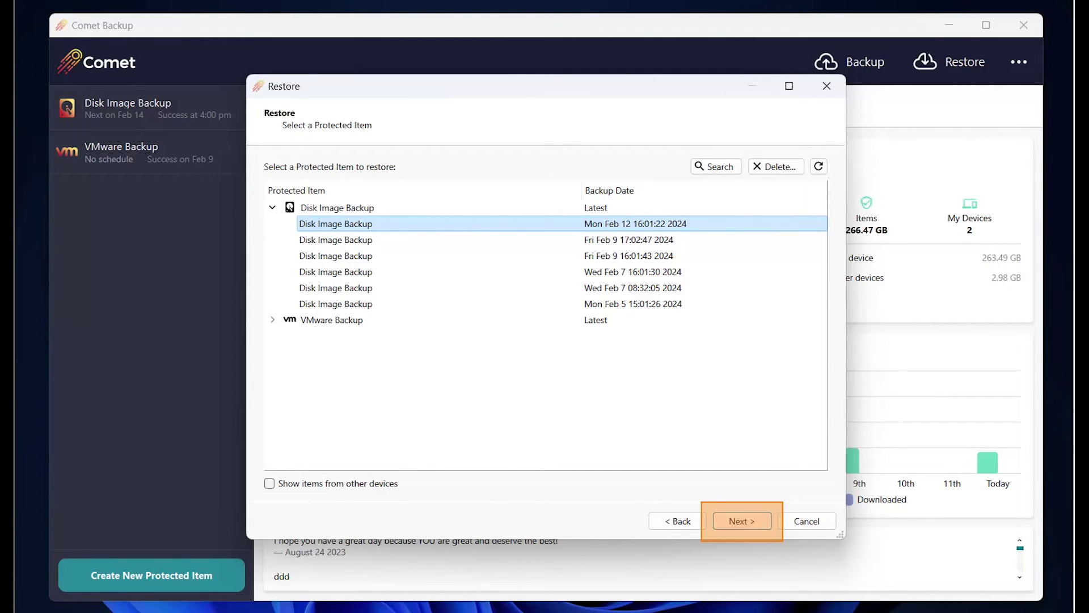
left_click(742, 521)
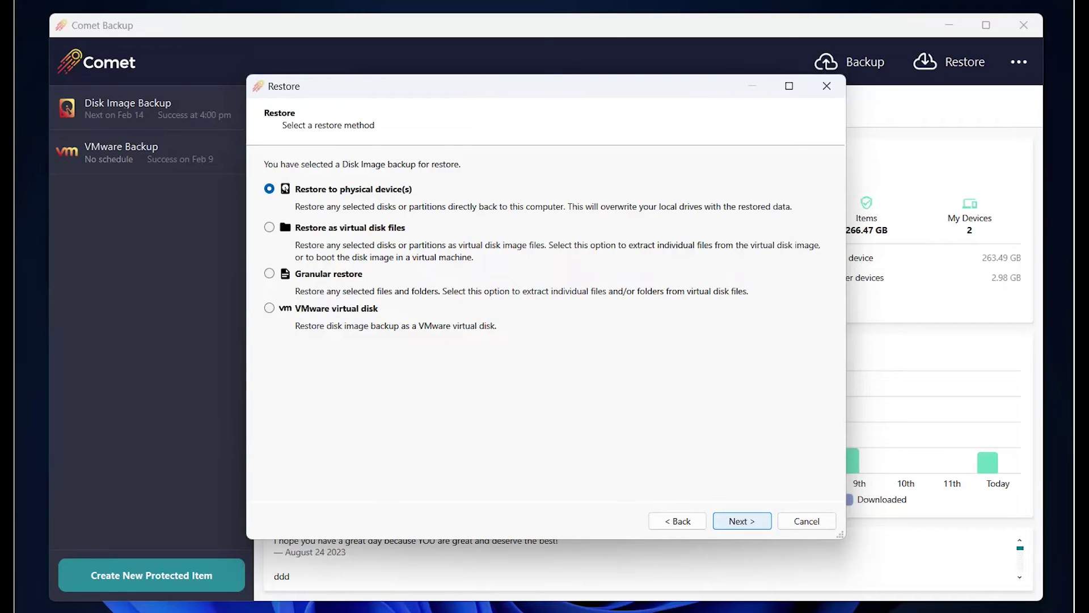
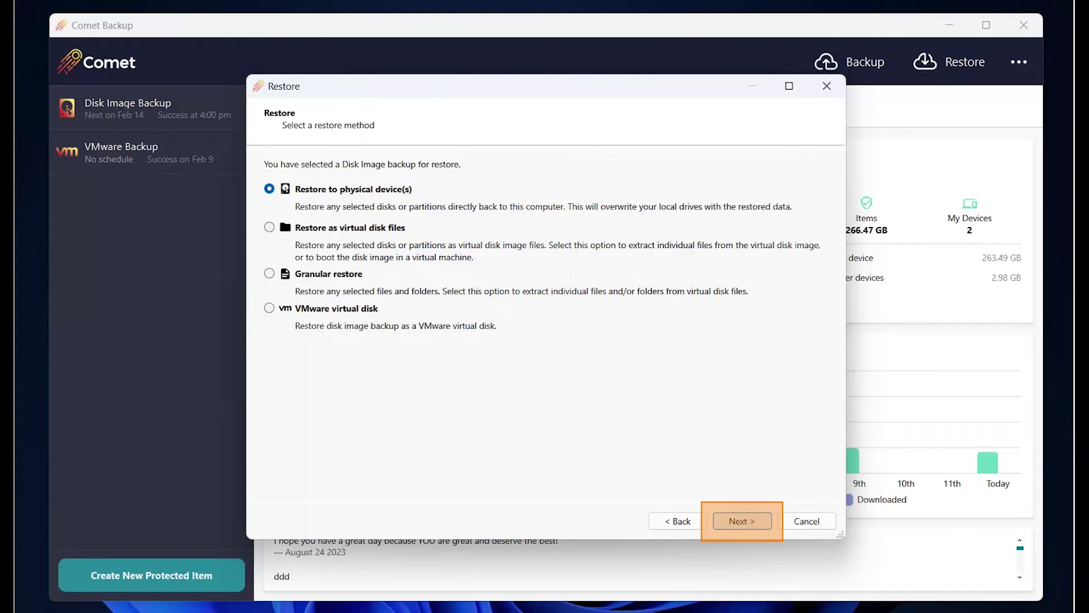
left_click(742, 521)
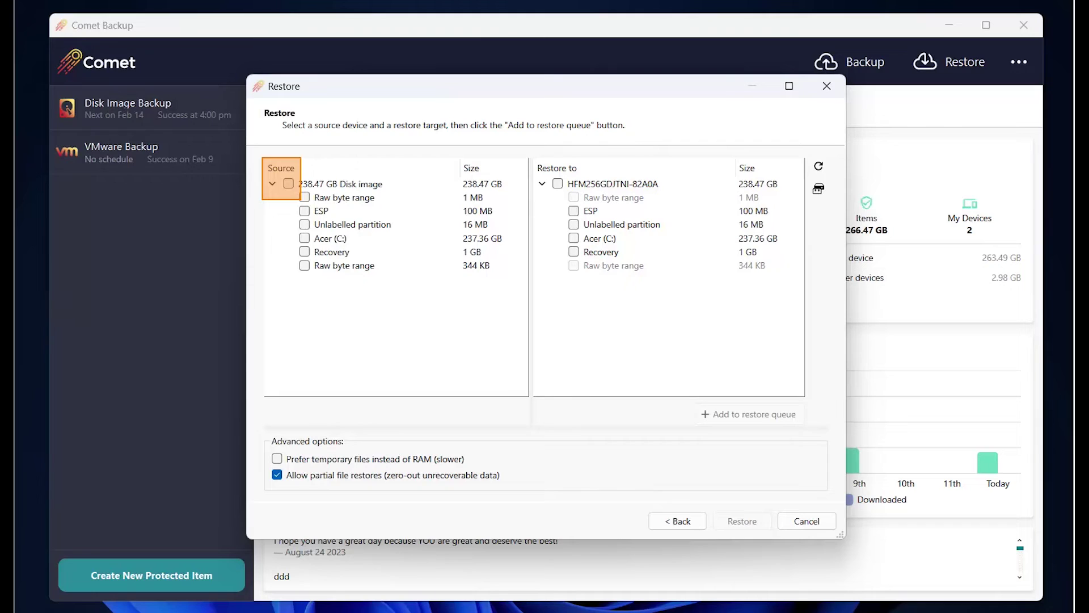
left_click(289, 184)
left_click(558, 184)
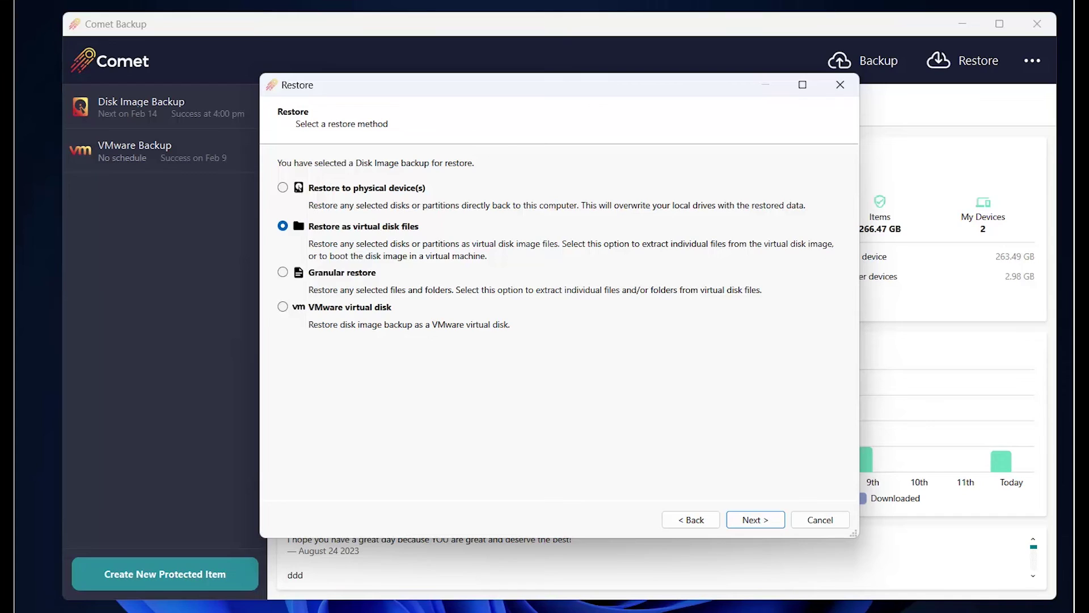
Choose Granular restore and expand Disk Image Backup down to the first Basic data partition in disk.vmdk
left_click(283, 272)
key("Return")
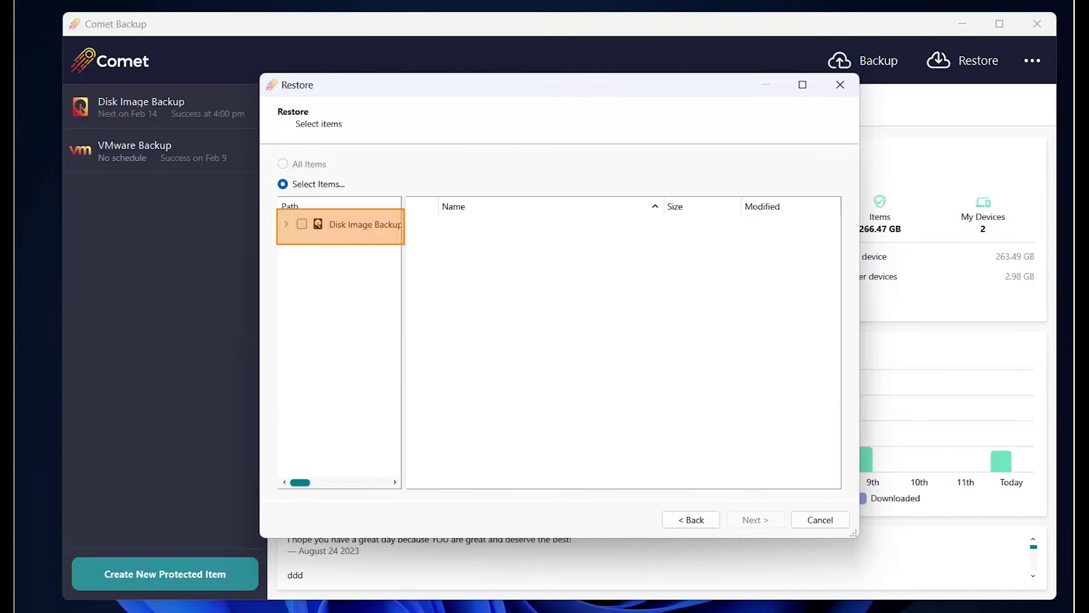
left_click(286, 224)
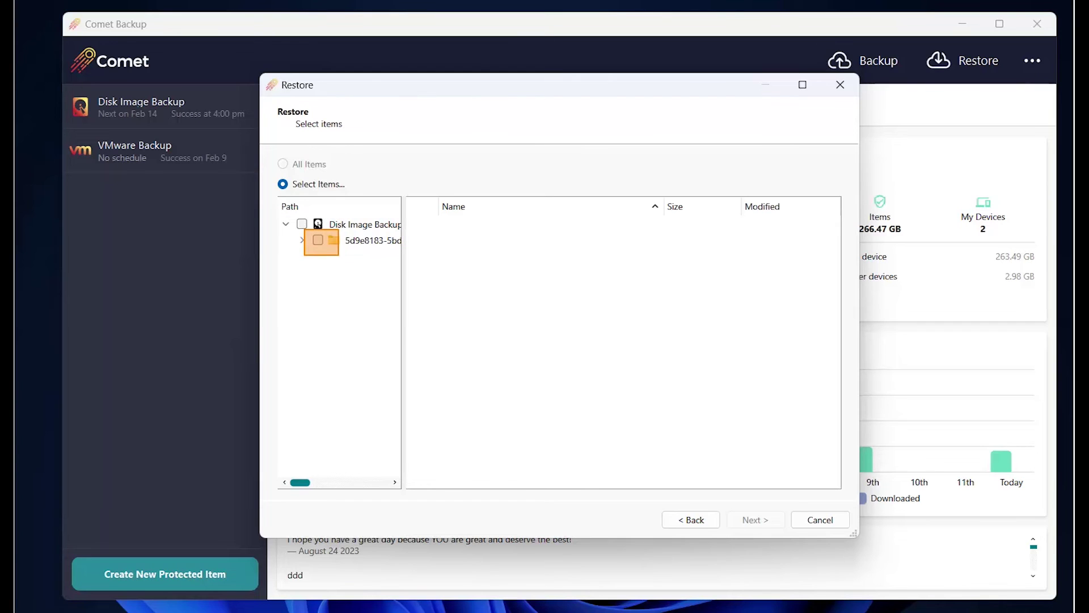
left_click(302, 240)
key("Right")
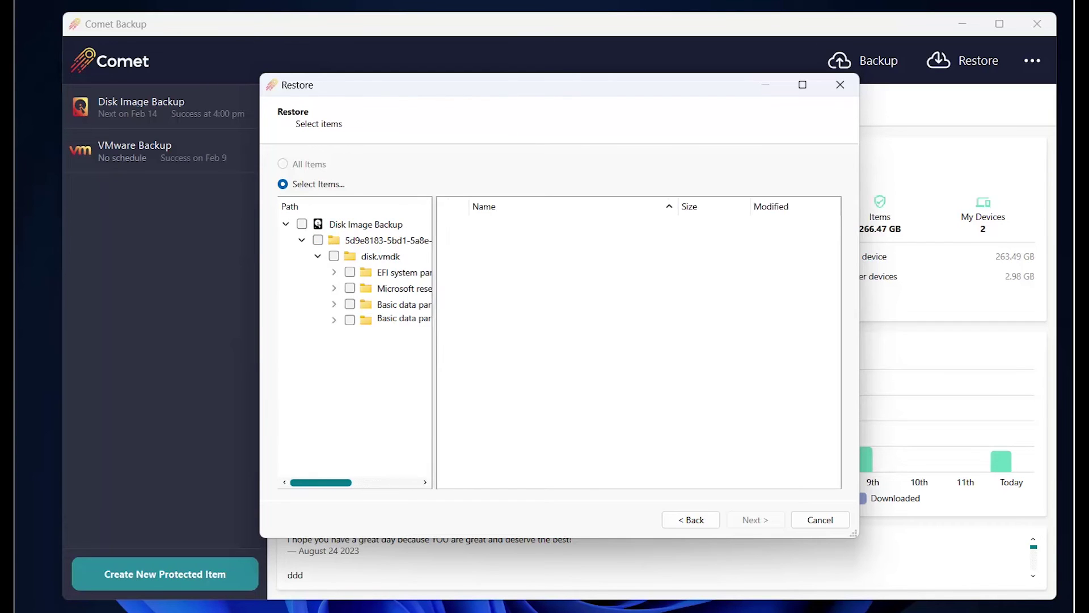
left_click(335, 305)
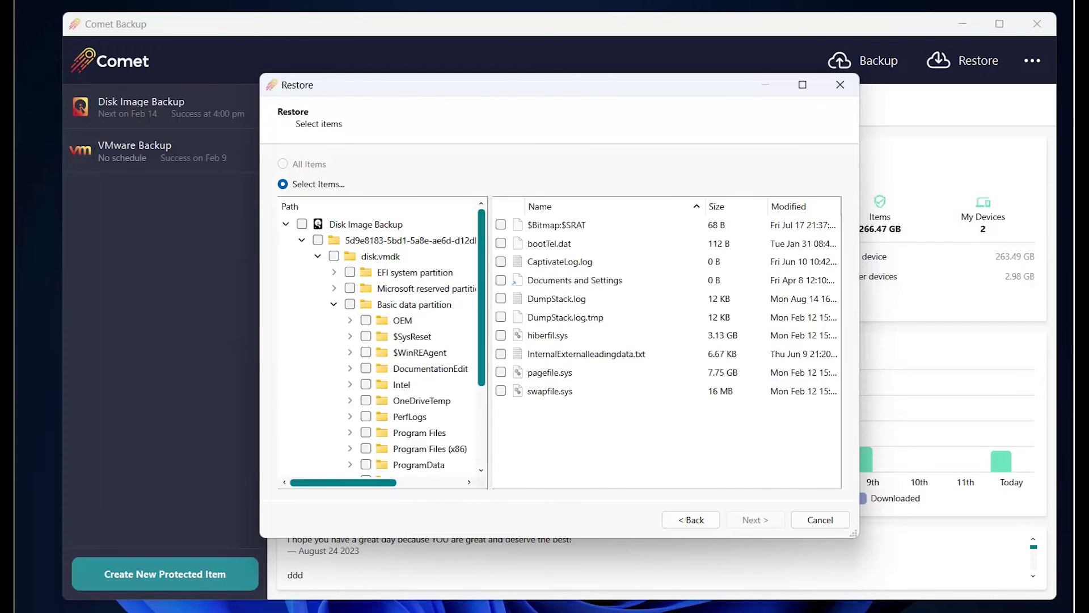
Select the Users folder for the granular restore and set the output directory to C:\Restore
scroll(380, 351, "down", 2)
left_click(366, 448)
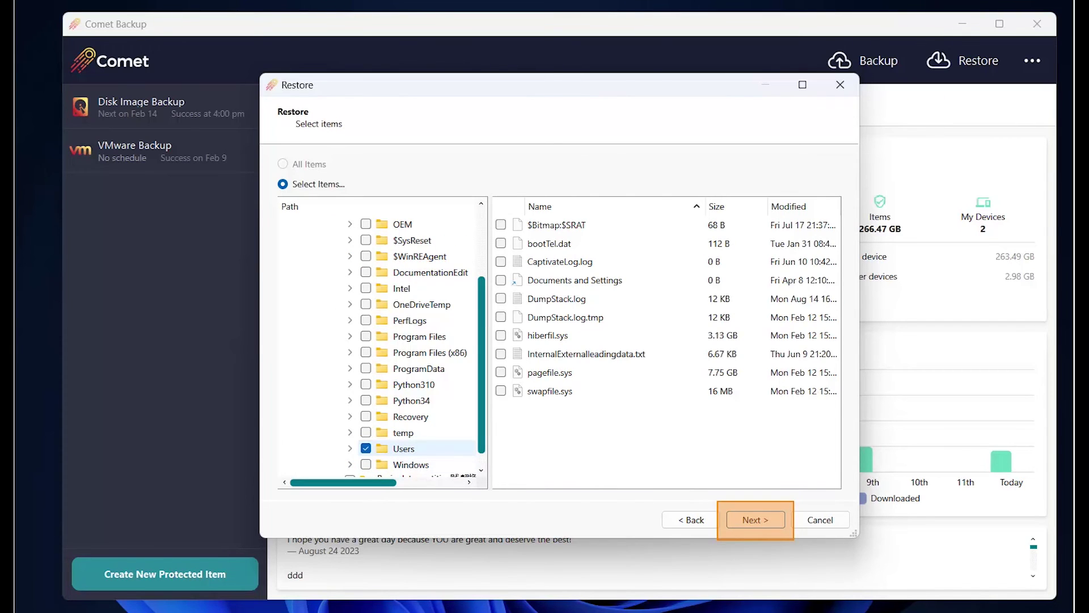
left_click(756, 520)
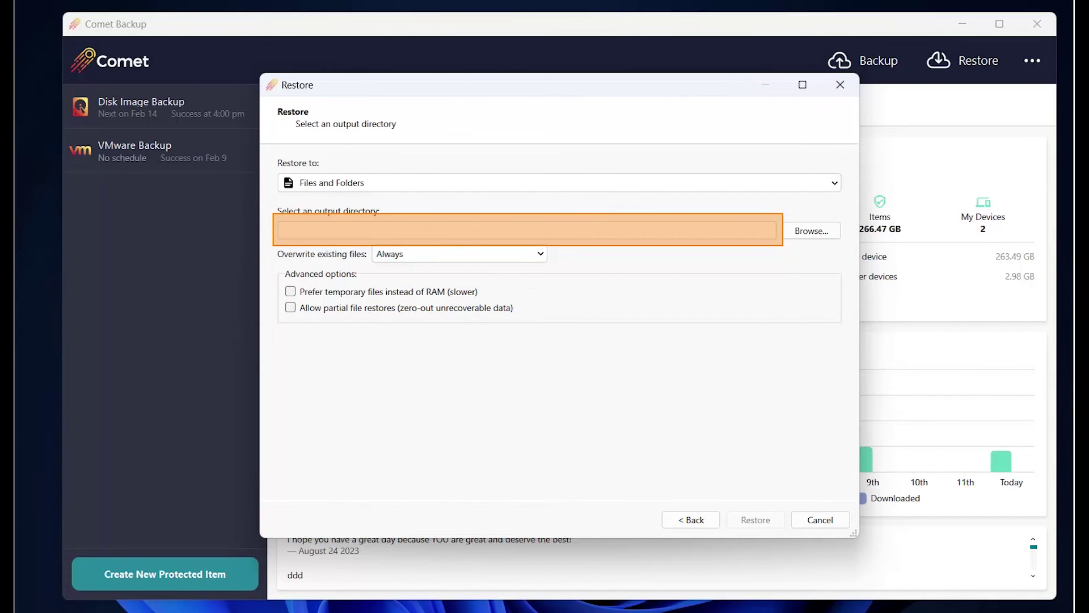
type("C:\\Resto")
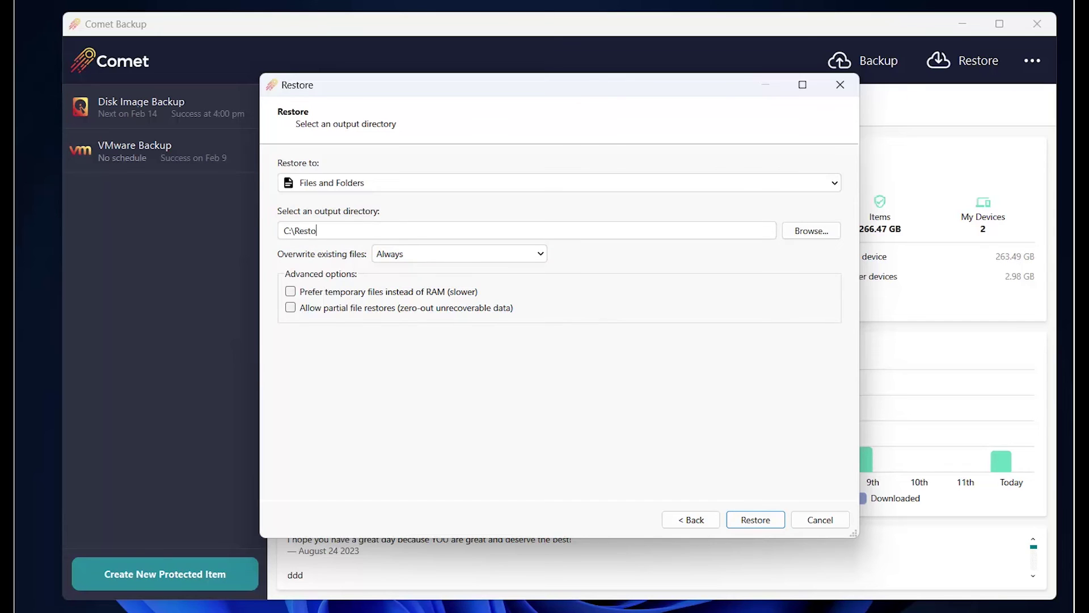
type("re")
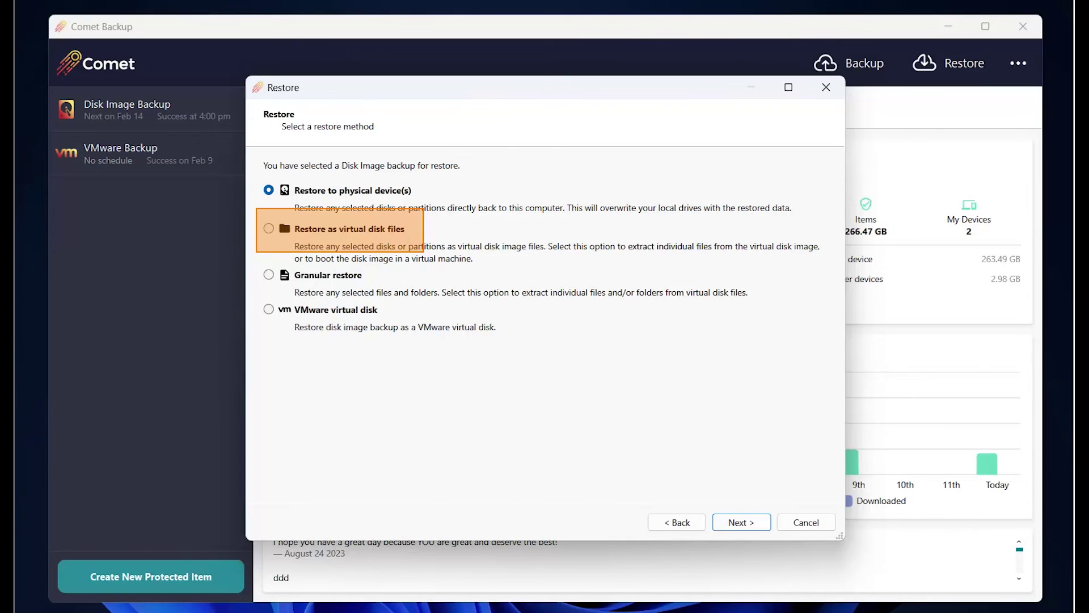
Set up a restore of the entire Disk Image Backup as virtual disk files to the output directory C:\Restore
left_click(268, 229)
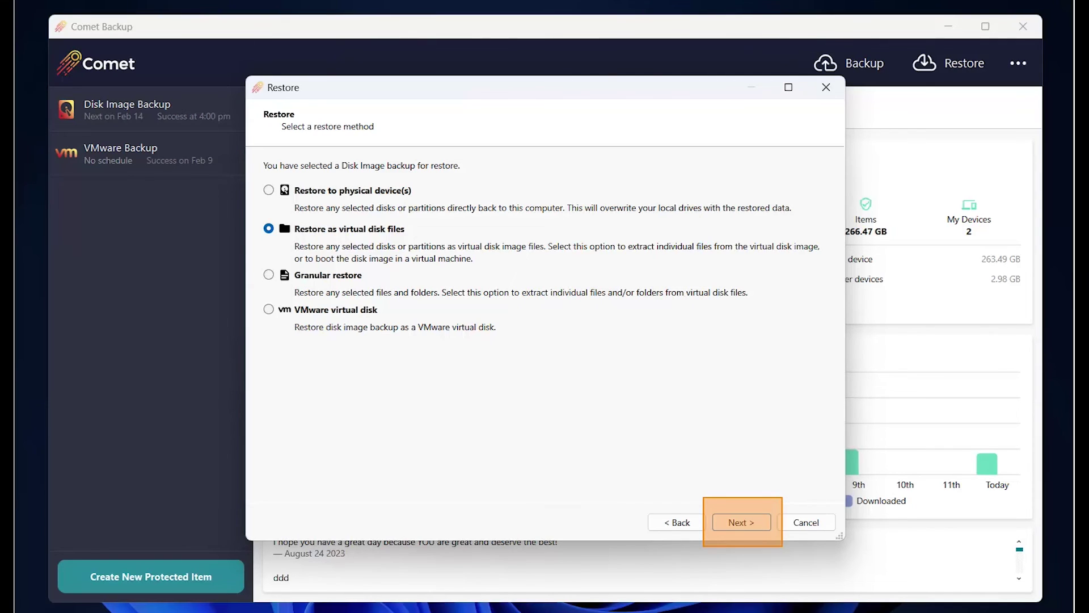
left_click(742, 522)
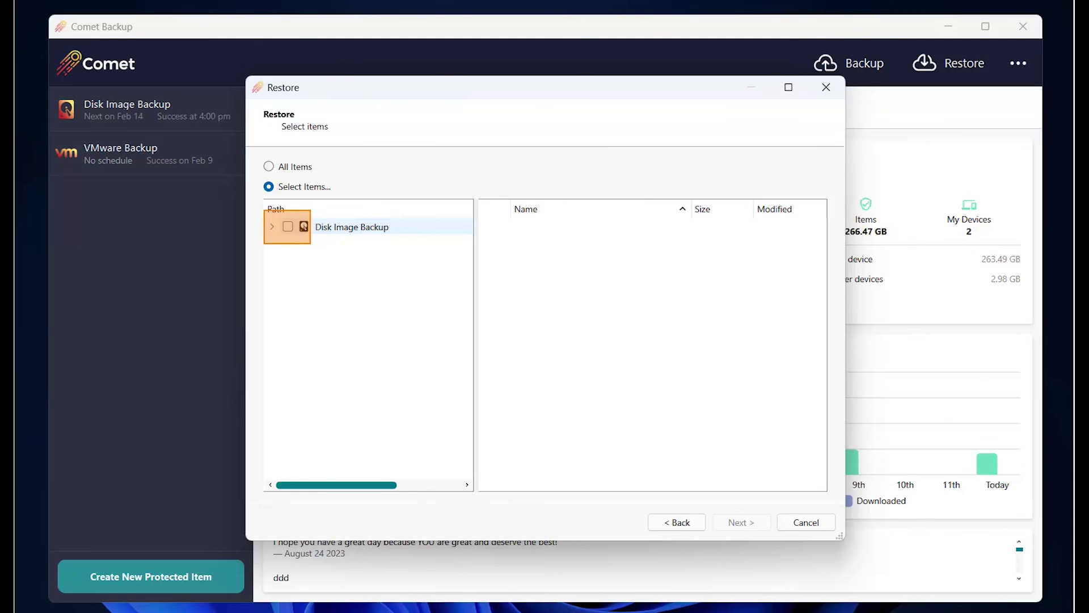
left_click(288, 226)
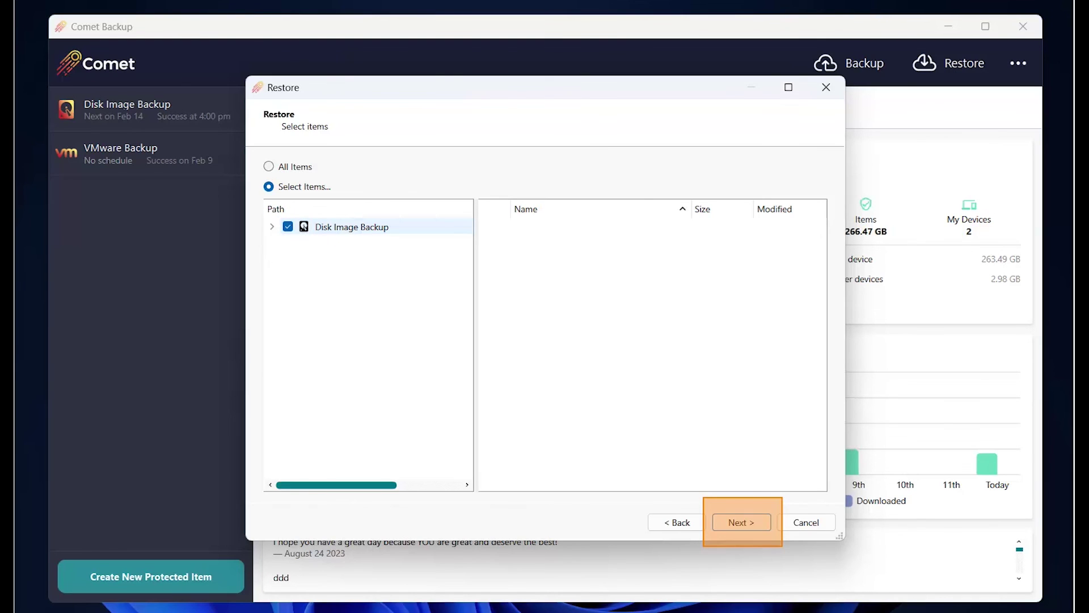
left_click(742, 522)
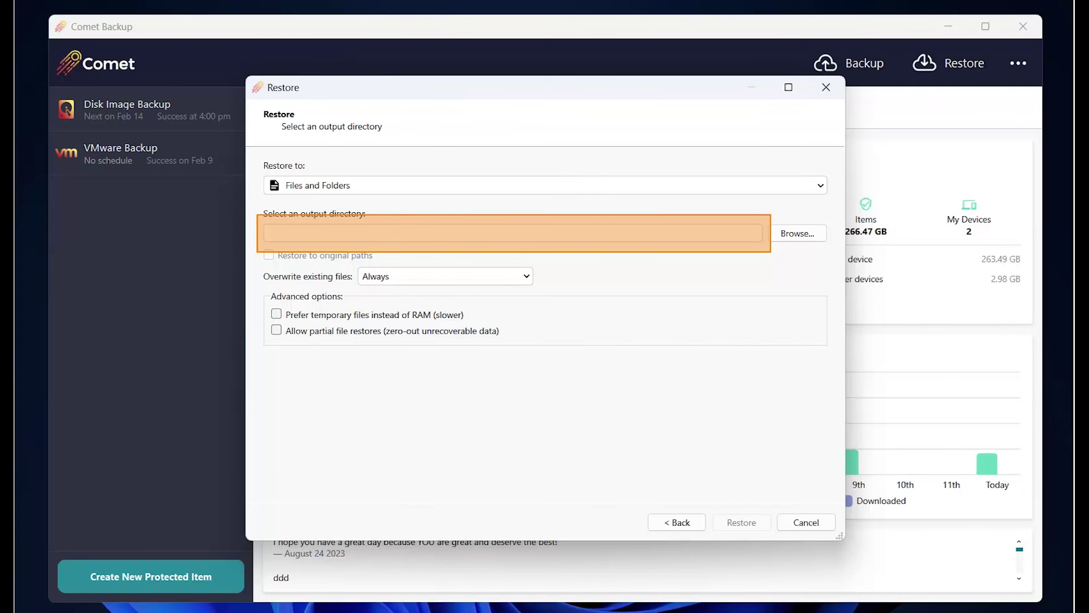
type("C:\\Restore")
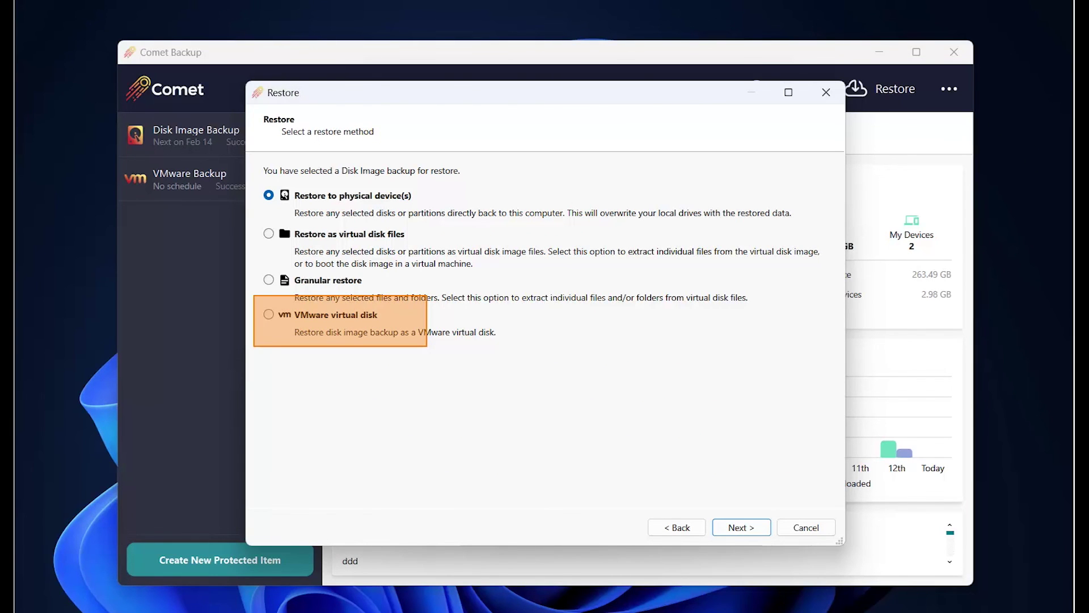
Choose the VMware virtual disk restore method and set its output directory to C:\Restore
left_click(269, 314)
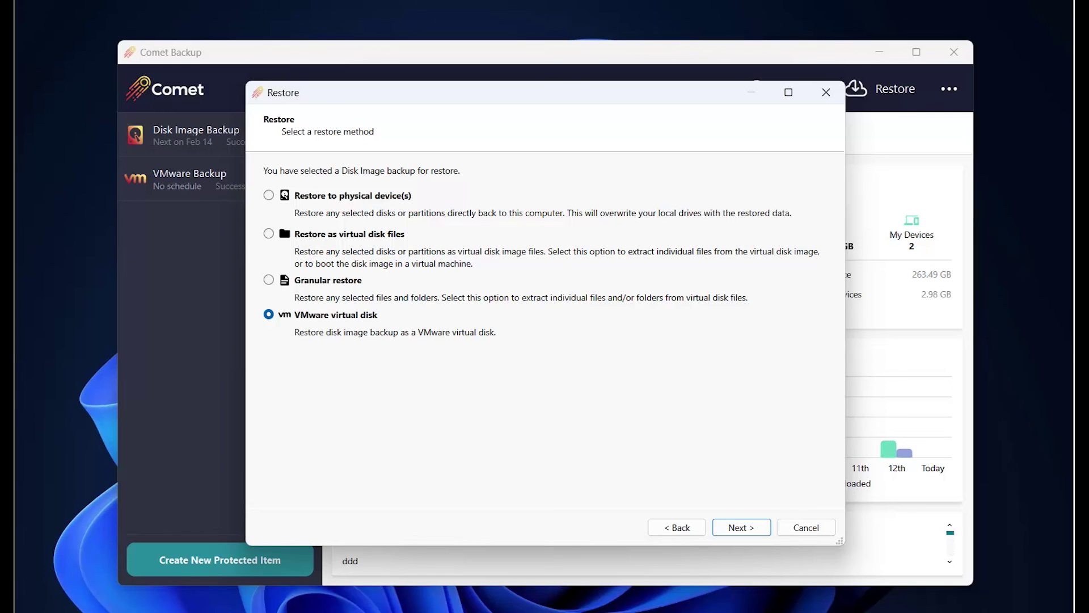
left_click(742, 527)
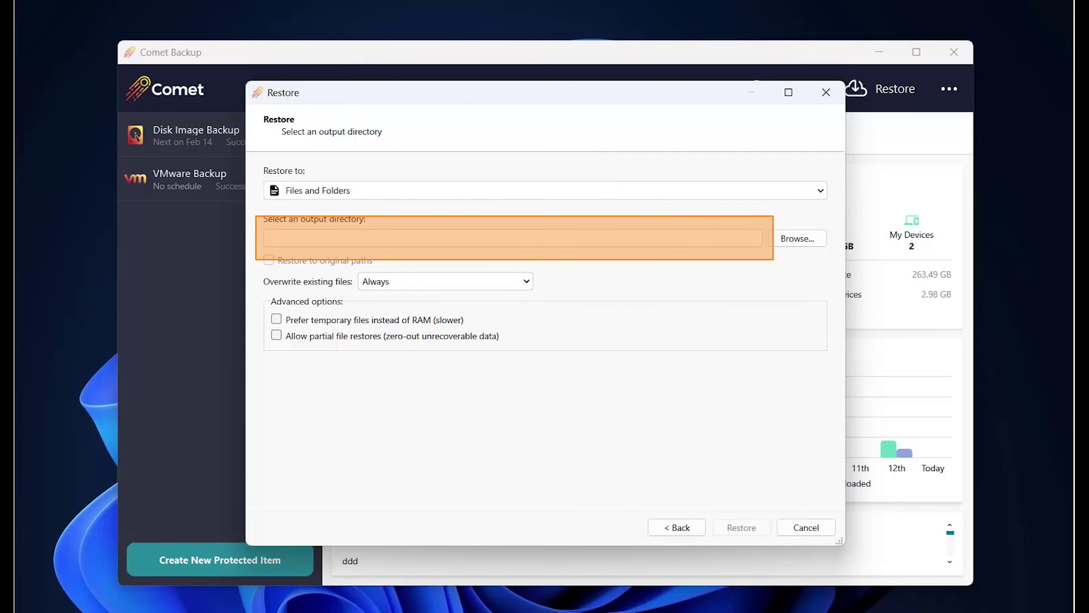
type("C:\\Restore")
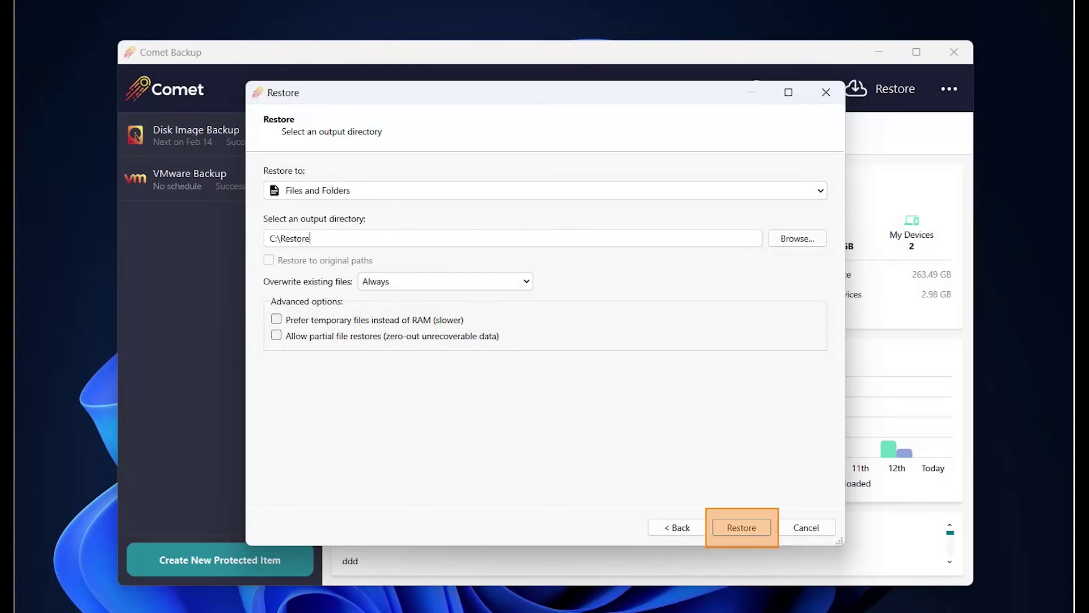